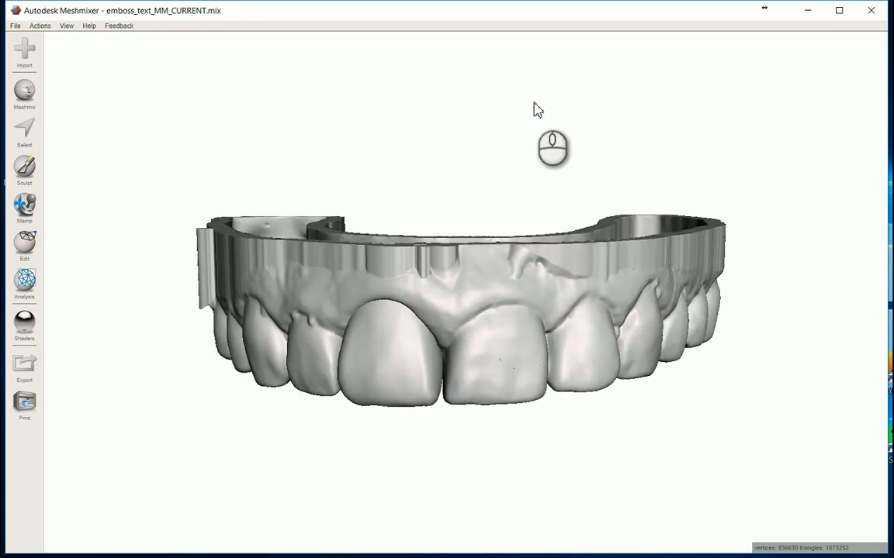
# Orbit, zoom and pan until the band above the arch's teeth faces the camera.
pyautogui.moveTo(539, 114)
pyautogui.mouseDown(button='right')
pyautogui.moveTo(538, 124)
pyautogui.moveTo(546, 120)
pyautogui.moveTo(534, 131)
pyautogui.mouseUp(button='right')
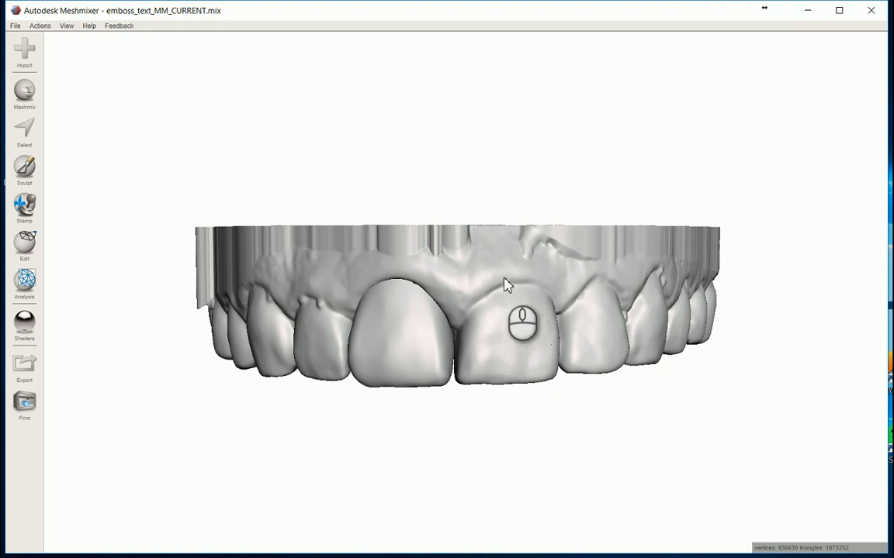
pyautogui.scroll(2, 492, 287)
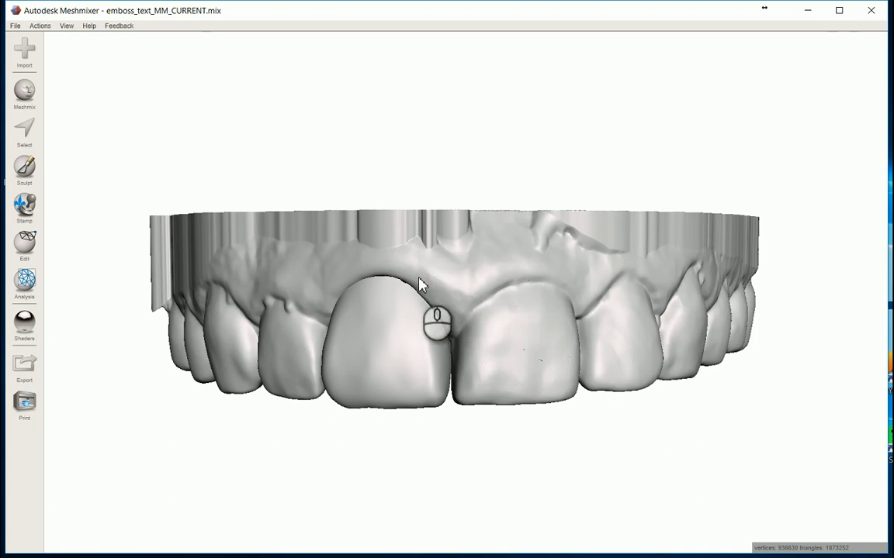
pyautogui.moveTo(621, 273); pyautogui.dragTo(543, 278, button='right')
pyautogui.moveTo(696, 261); pyautogui.dragTo(628, 266, button='middle')
pyautogui.moveTo(670, 259); pyautogui.dragTo(657, 263, button='right')
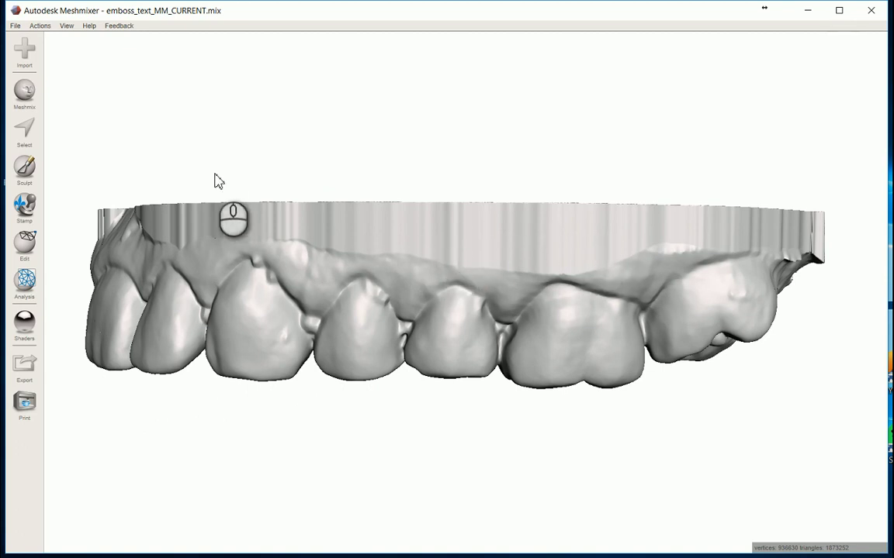
# Open the Sculpt brushes, switch to Surface mode and bring up the stencil choices.
pyautogui.click(31, 178)
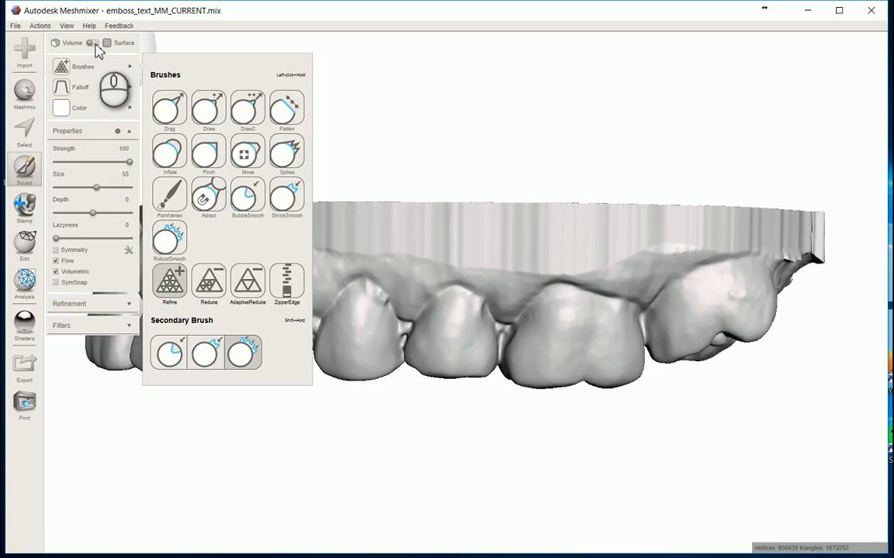
pyautogui.click(93, 44)
pyautogui.click(93, 44)
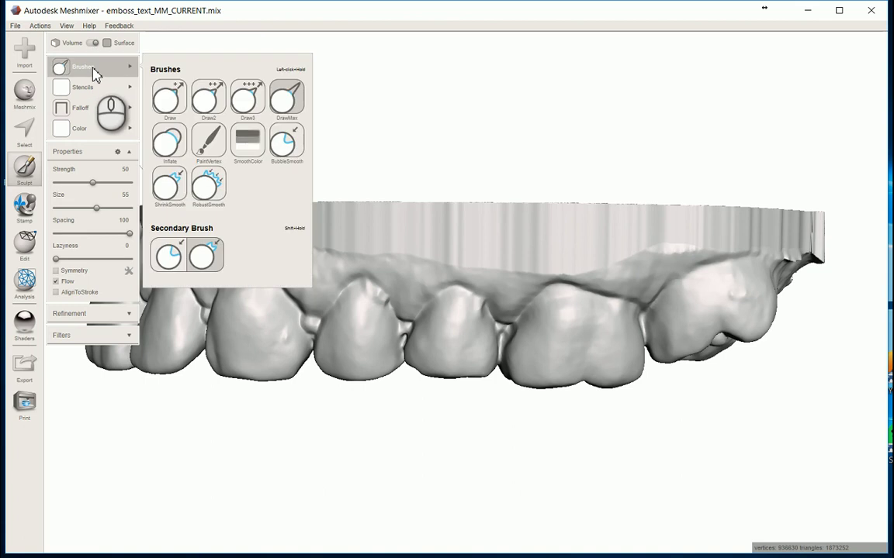
pyautogui.moveTo(91, 98)
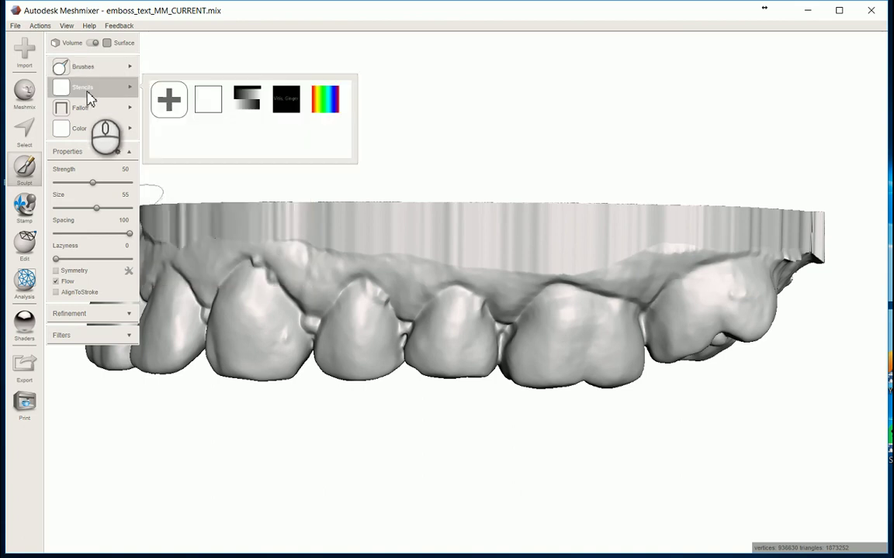
# Pick the black text image as the brush stencil and raise the brush size to 76.
pyautogui.click(286, 101)
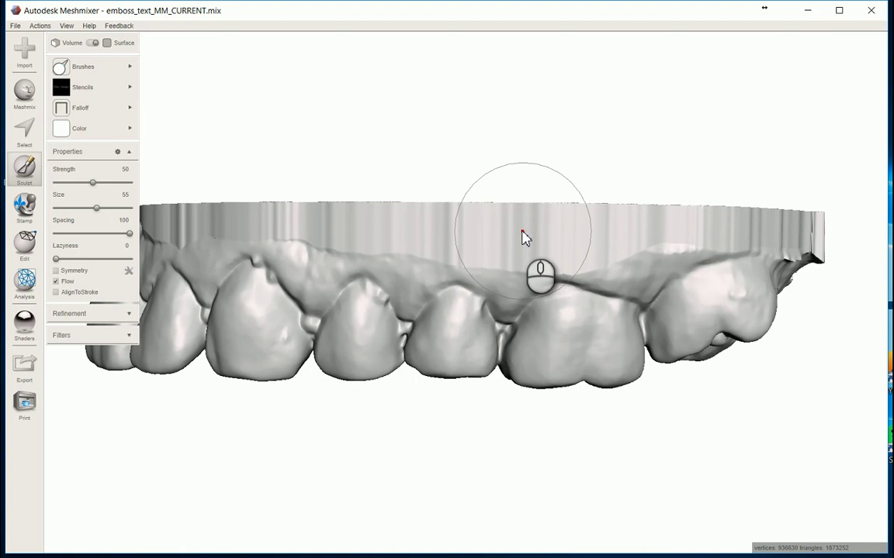
pyautogui.scroll(6, 525, 239)
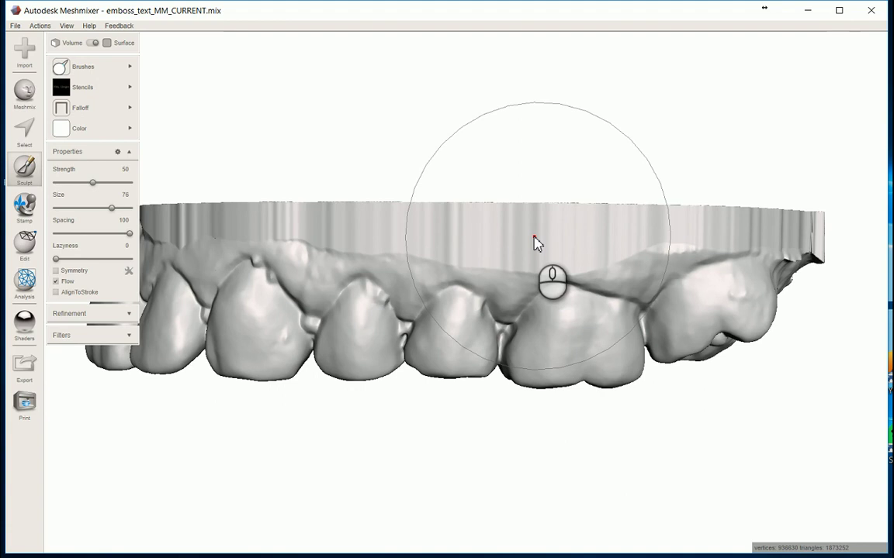
# Stamp the name stencil on the band, undo it, and stamp it again at a better spot.
pyautogui.click(534, 242)
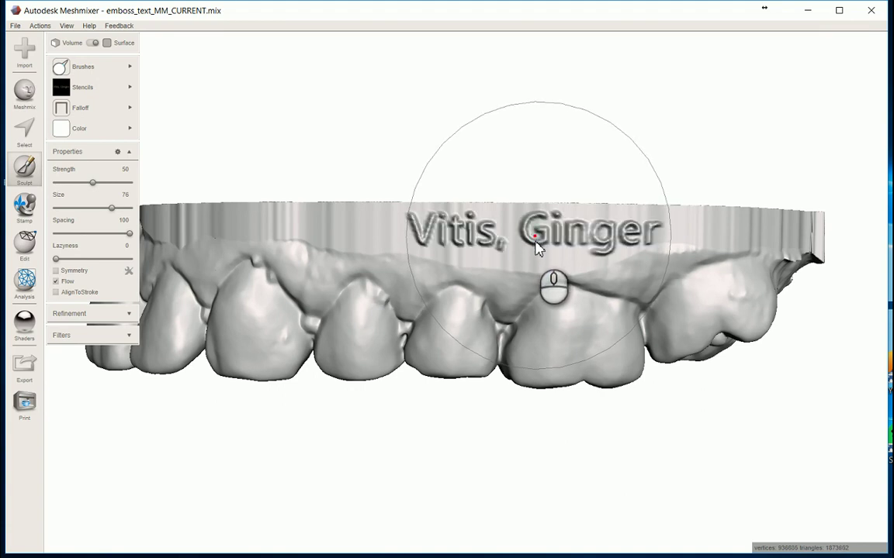
pyautogui.moveTo(538, 247)
pyautogui.mouseDown(button='right')
pyautogui.moveTo(499, 286)
pyautogui.moveTo(546, 305)
pyautogui.moveTo(499, 291)
pyautogui.moveTo(493, 300)
pyautogui.moveTo(514, 307)
pyautogui.moveTo(506, 339)
pyautogui.moveTo(517, 291)
pyautogui.mouseUp(button='right')
pyautogui.scroll(3, 500, 311)
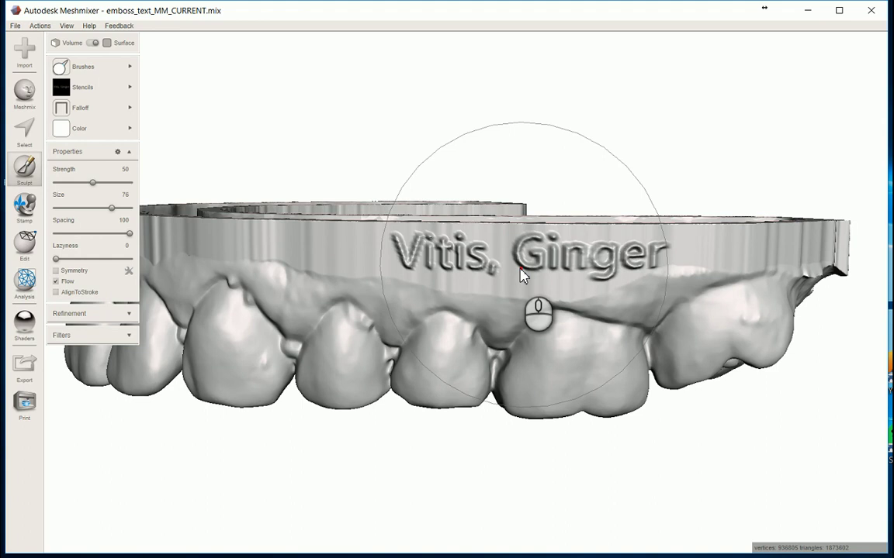
pyautogui.hotkey('ctrl', 'z')
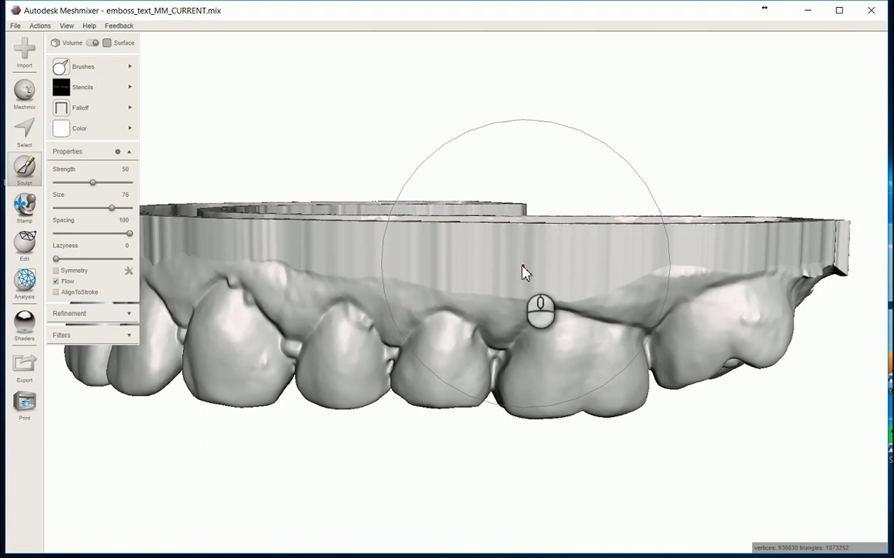
pyautogui.click(522, 268)
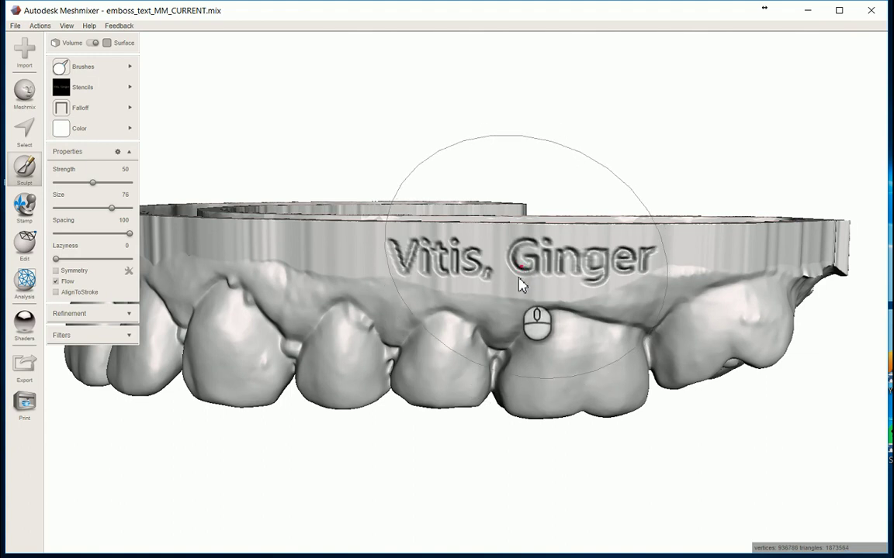
# Orbit and zoom around the embossed name lettering, finishing turned toward the front teeth.
pyautogui.moveTo(522, 286)
pyautogui.mouseDown(button='right')
pyautogui.moveTo(512, 290)
pyautogui.moveTo(523, 310)
pyautogui.moveTo(514, 313)
pyautogui.moveTo(514, 296)
pyautogui.mouseUp(button='right')
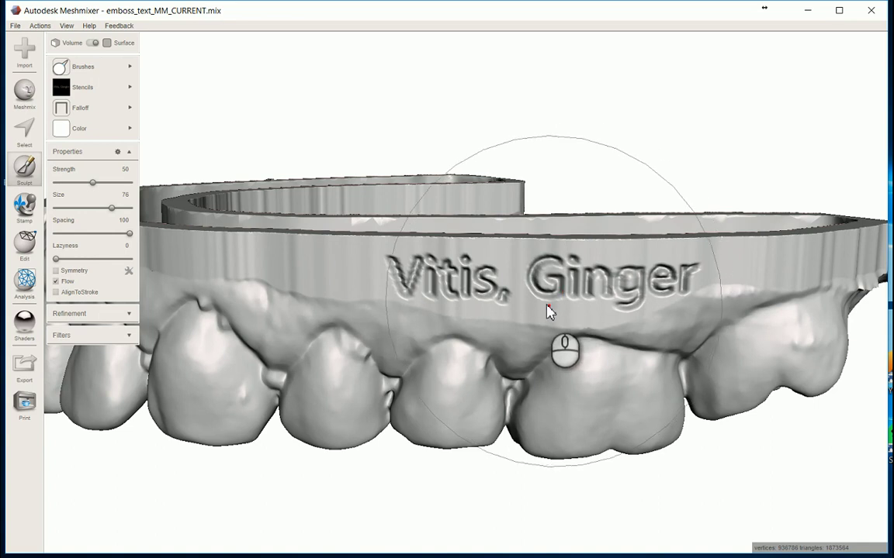
pyautogui.moveTo(555, 308)
pyautogui.mouseDown(button='right')
pyautogui.moveTo(563, 316)
pyautogui.moveTo(570, 292)
pyautogui.moveTo(543, 307)
pyautogui.moveTo(574, 308)
pyautogui.mouseUp(button='right')
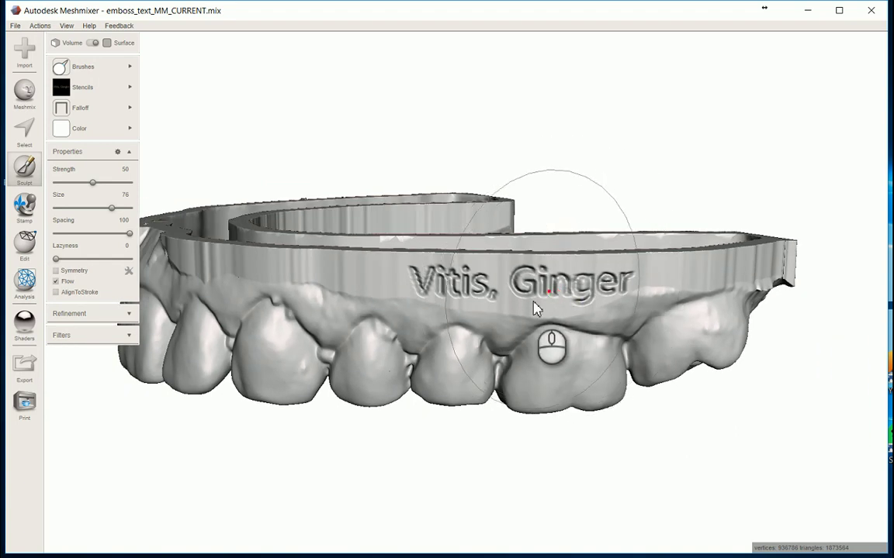
pyautogui.scroll(1, 535, 310)
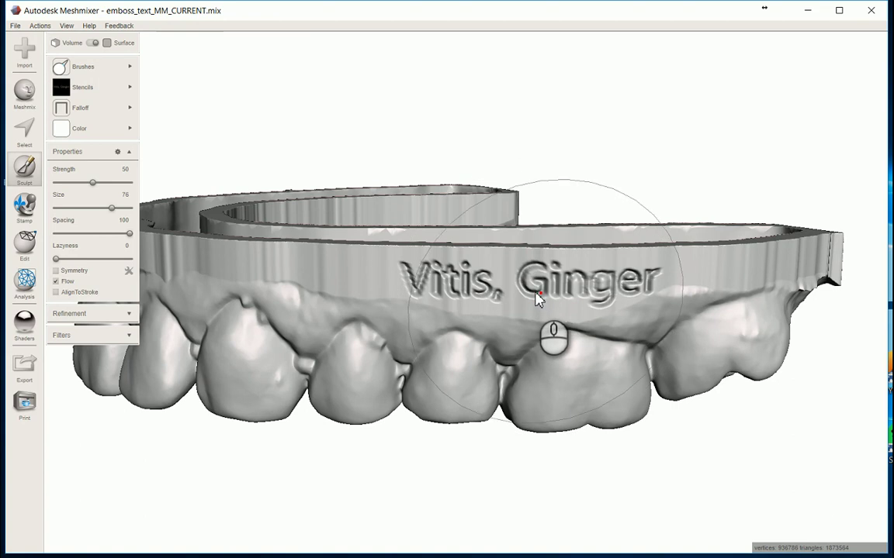
pyautogui.scroll(1, 543, 302)
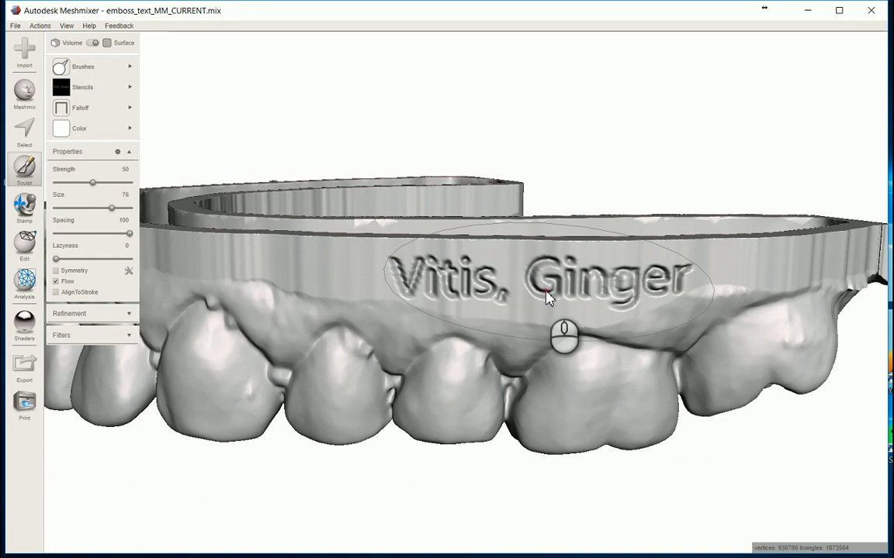
pyautogui.scroll(-2, 558, 310)
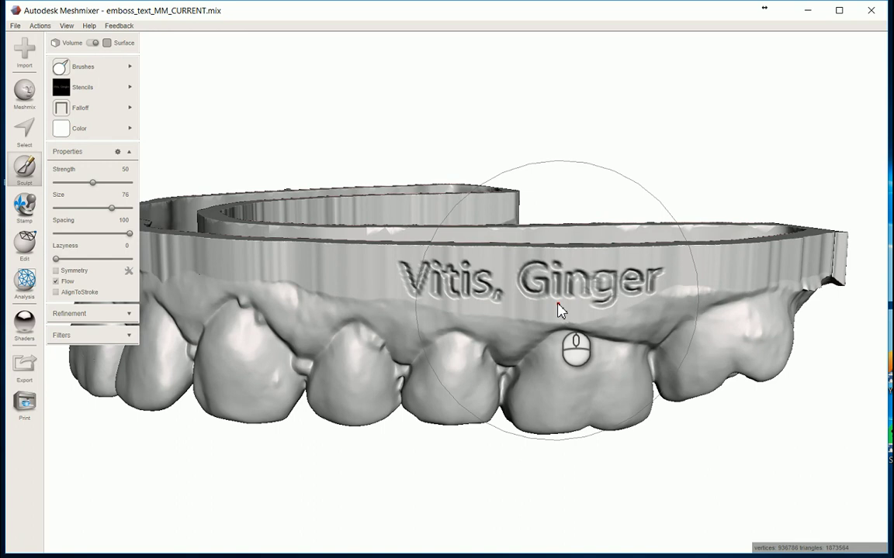
pyautogui.moveTo(559, 310); pyautogui.dragTo(506, 320, button='right')
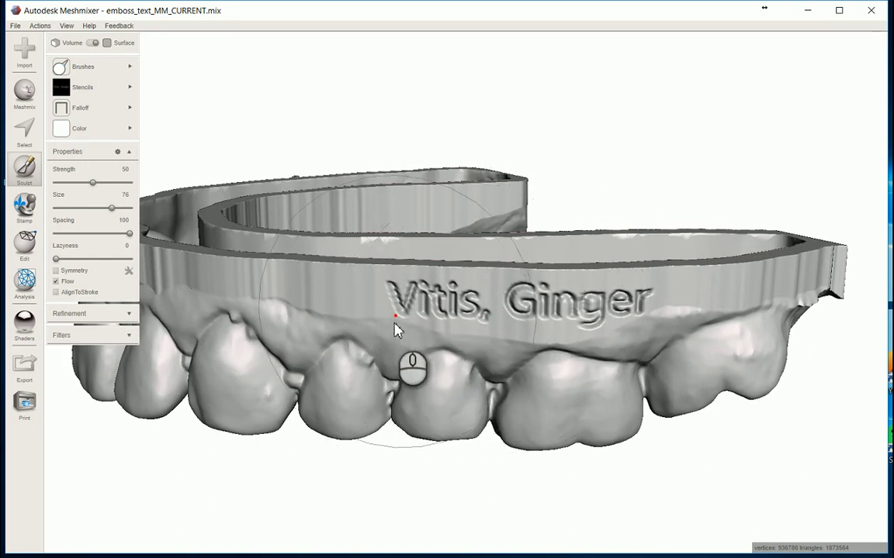
pyautogui.moveTo(503, 338)
pyautogui.mouseDown(button='right')
pyautogui.moveTo(518, 322)
pyautogui.moveTo(526, 329)
pyautogui.moveTo(351, 300)
pyautogui.moveTo(373, 313)
pyautogui.moveTo(463, 305)
pyautogui.moveTo(395, 315)
pyautogui.moveTo(410, 318)
pyautogui.moveTo(479, 310)
pyautogui.mouseUp(button='right')
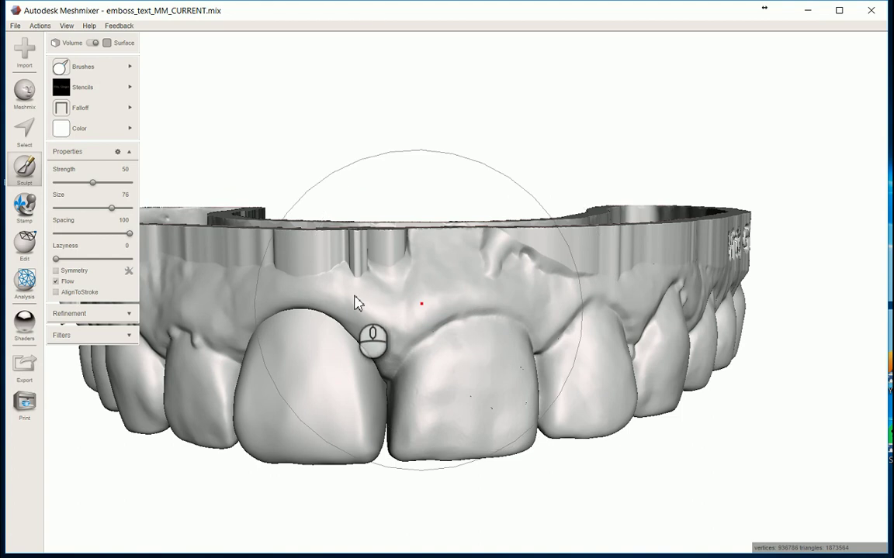
# Smooth and soften the embossed Tray 1 lettering on the tooth.
pyautogui.moveTo(355, 303); pyautogui.dragTo(259, 303, button='right')
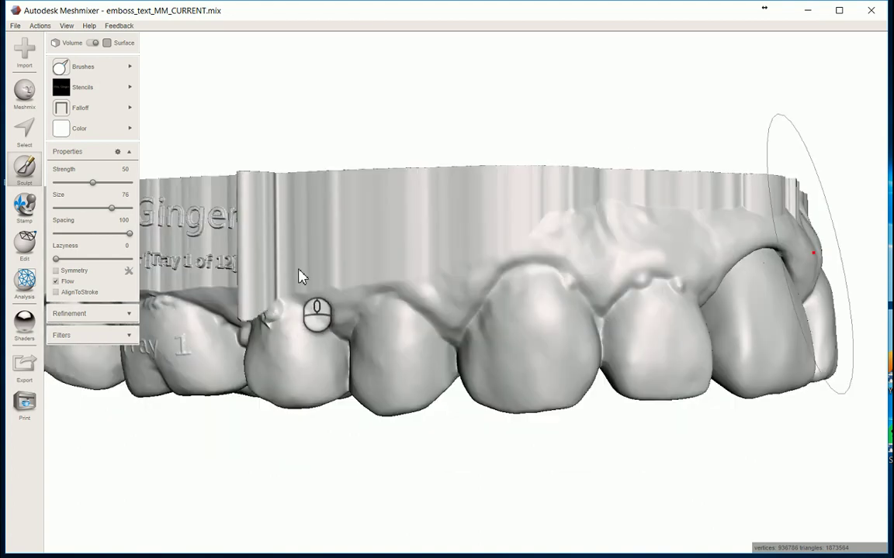
pyautogui.moveTo(289, 265)
pyautogui.mouseDown(button='right')
pyautogui.moveTo(279, 259)
pyautogui.moveTo(303, 277)
pyautogui.moveTo(345, 269)
pyautogui.moveTo(343, 261)
pyautogui.moveTo(335, 275)
pyautogui.mouseUp(button='right')
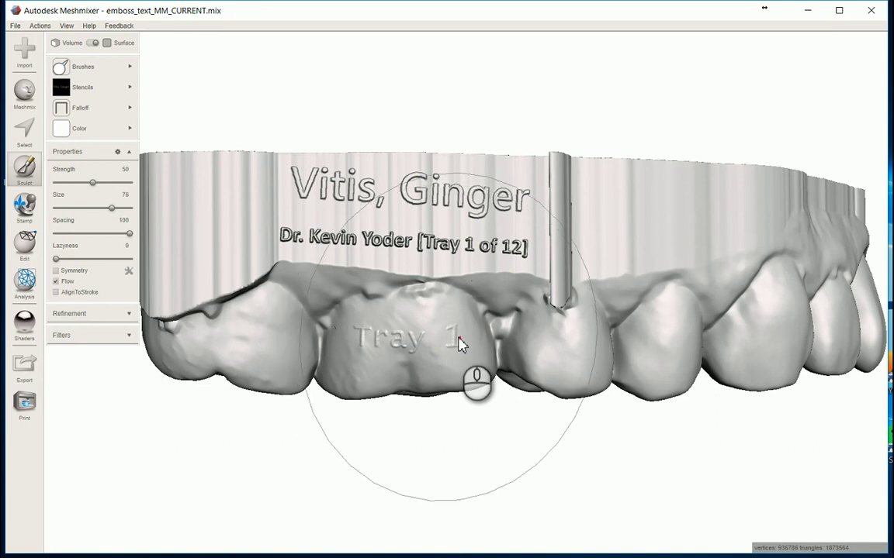
pyautogui.moveTo(458, 343); pyautogui.dragTo(435, 347)
pyautogui.click(436, 348)
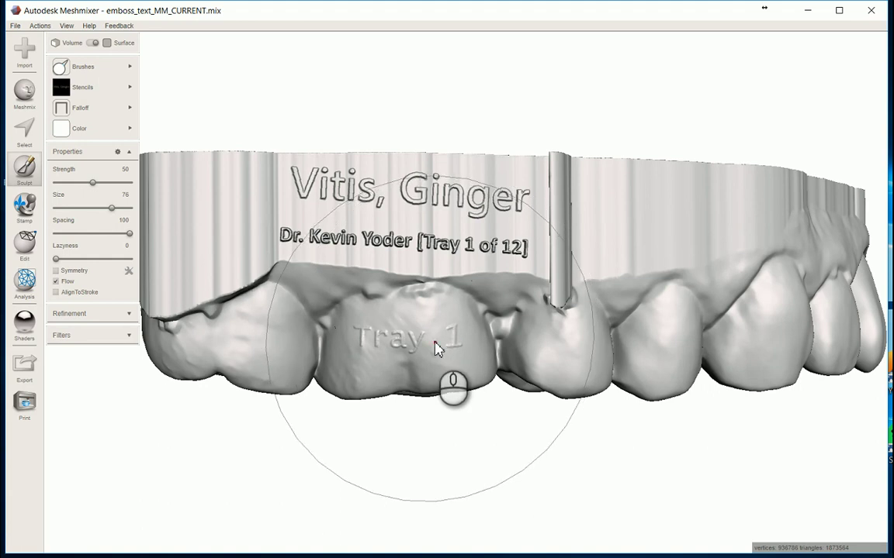
pyautogui.moveTo(436, 349)
pyautogui.mouseDown()
pyautogui.moveTo(409, 333)
pyautogui.moveTo(413, 319)
pyautogui.moveTo(410, 334)
pyautogui.mouseUp()
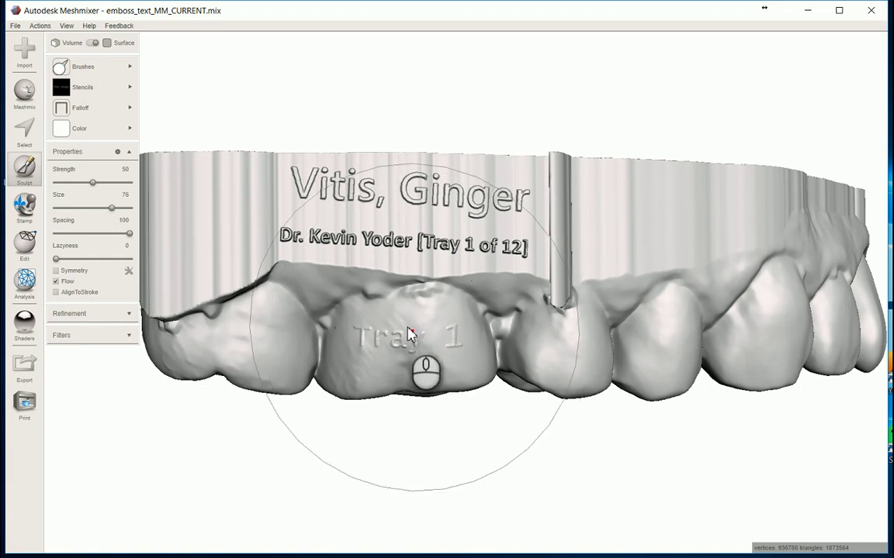
pyautogui.click(409, 334)
pyautogui.moveTo(409, 333)
pyautogui.mouseDown()
pyautogui.moveTo(376, 324)
pyautogui.moveTo(317, 316)
pyautogui.moveTo(319, 277)
pyautogui.moveTo(329, 272)
pyautogui.moveTo(311, 284)
pyautogui.moveTo(268, 264)
pyautogui.moveTo(299, 280)
pyautogui.mouseUp()
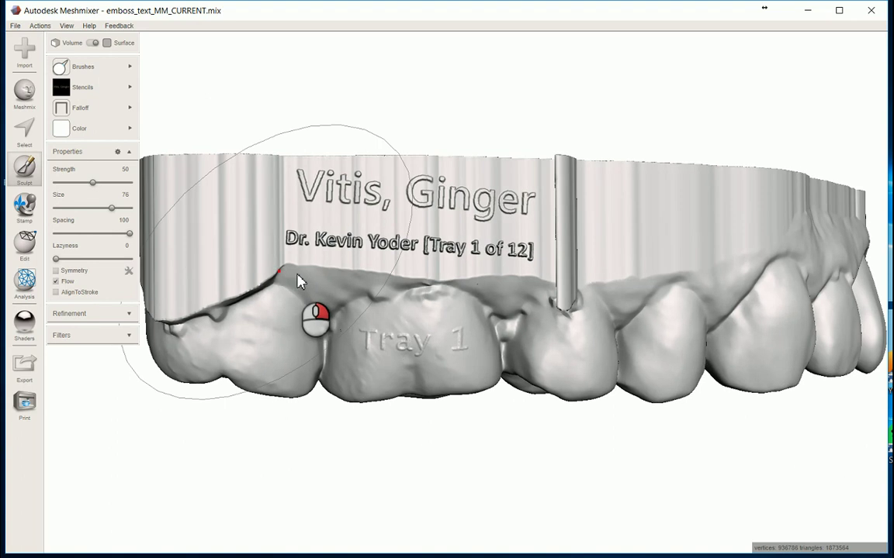
# Orbit the dental arch around to view its end.
pyautogui.moveTo(299, 281); pyautogui.dragTo(368, 301, button='right')
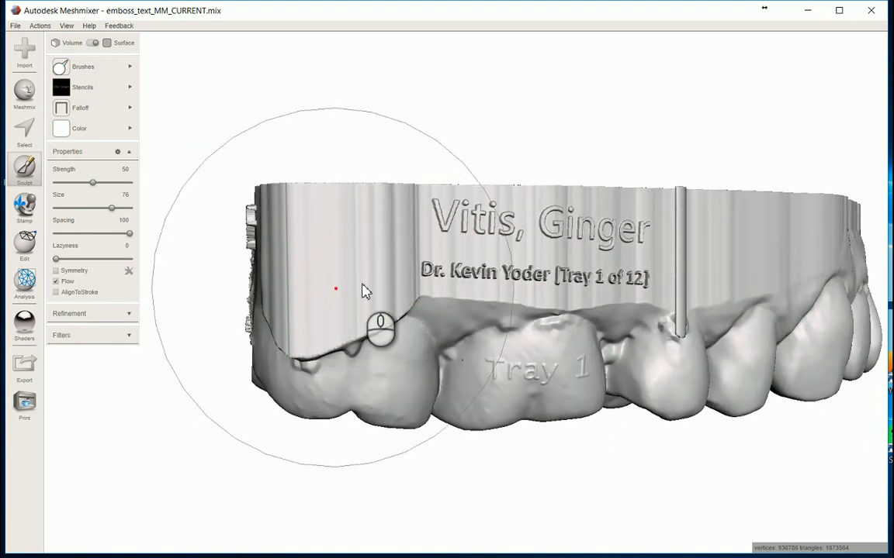
pyautogui.moveTo(358, 293); pyautogui.dragTo(320, 255, button='right')
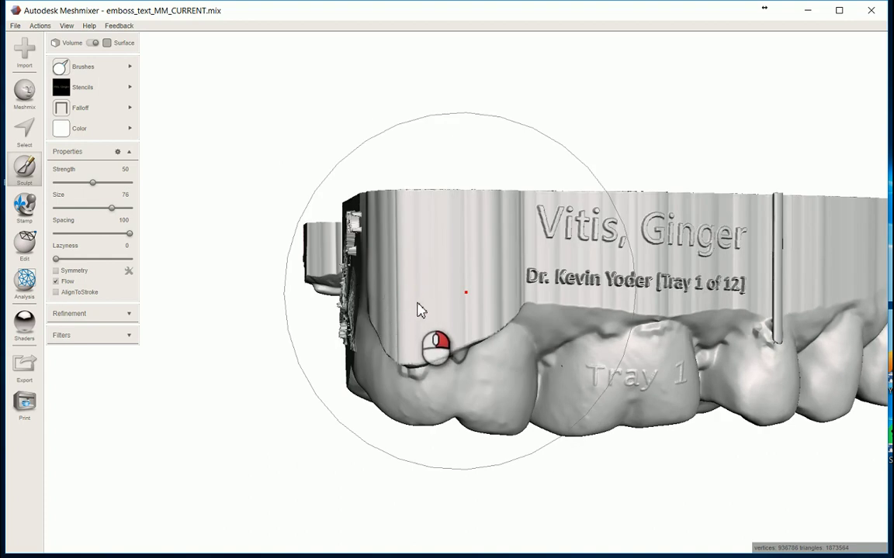
pyautogui.moveTo(451, 317)
pyautogui.mouseDown(button='right')
pyautogui.moveTo(495, 301)
pyautogui.moveTo(513, 314)
pyautogui.moveTo(542, 310)
pyautogui.mouseUp(button='right')
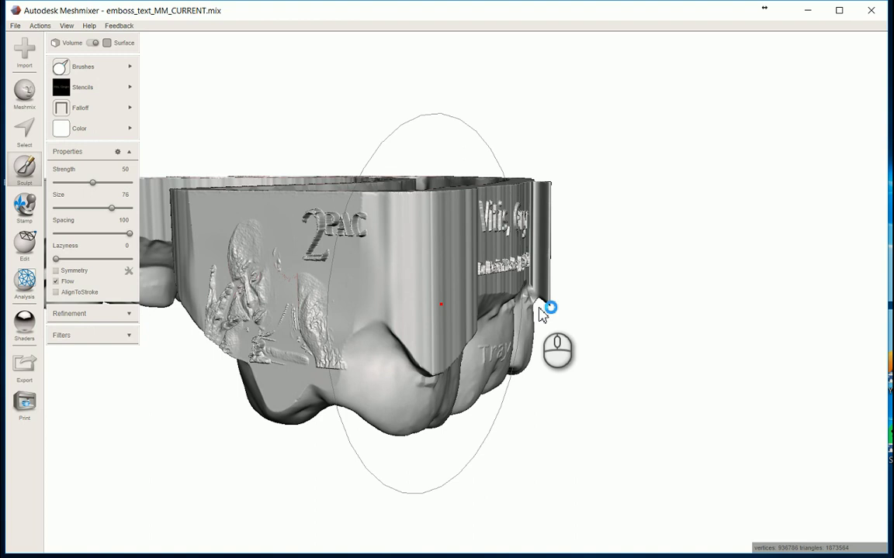
# Sculpt over the 2PAC relief and the surface beneath it on the arch end.
pyautogui.click(412, 302)
pyautogui.keyDown('alt'); pyautogui.moveTo(406, 310); pyautogui.dragTo(325, 341); pyautogui.keyUp('alt')
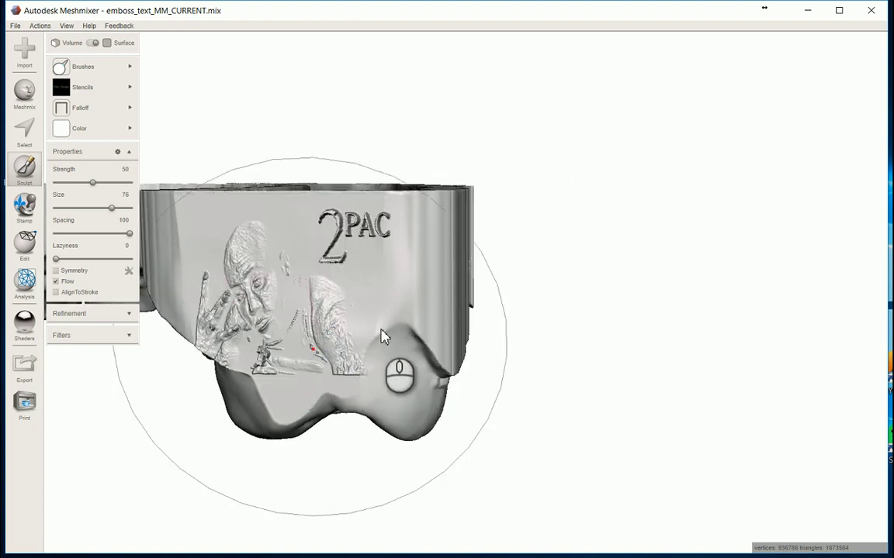
pyautogui.moveTo(379, 335); pyautogui.dragTo(339, 322)
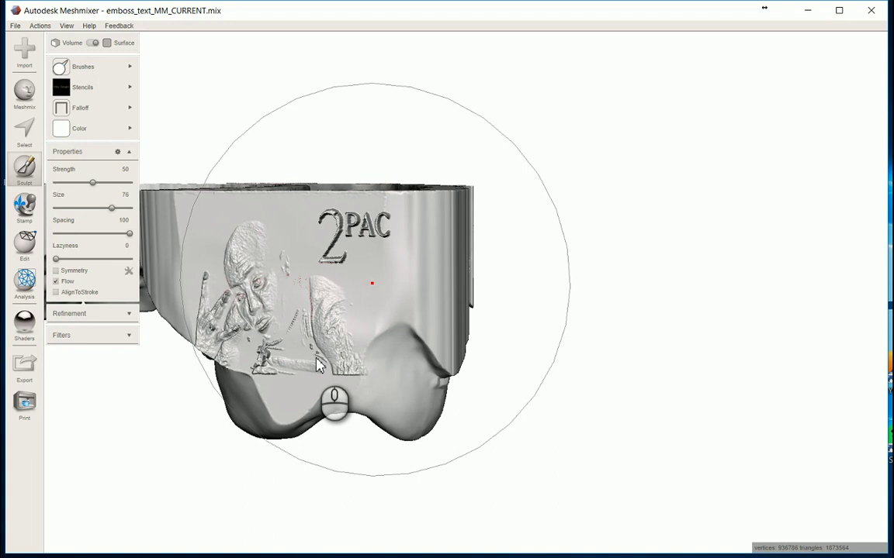
pyautogui.moveTo(329, 360); pyautogui.dragTo(323, 358, button='right')
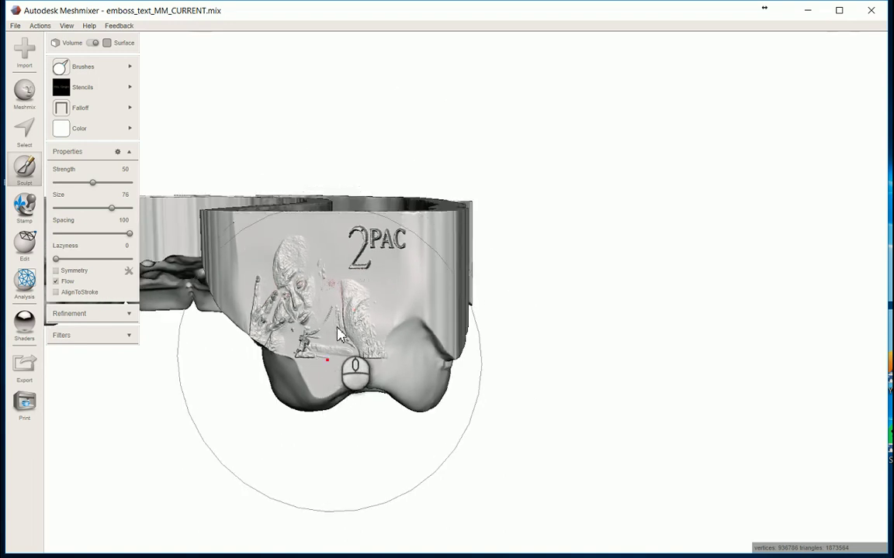
pyautogui.moveTo(337, 334); pyautogui.dragTo(329, 338, button='right')
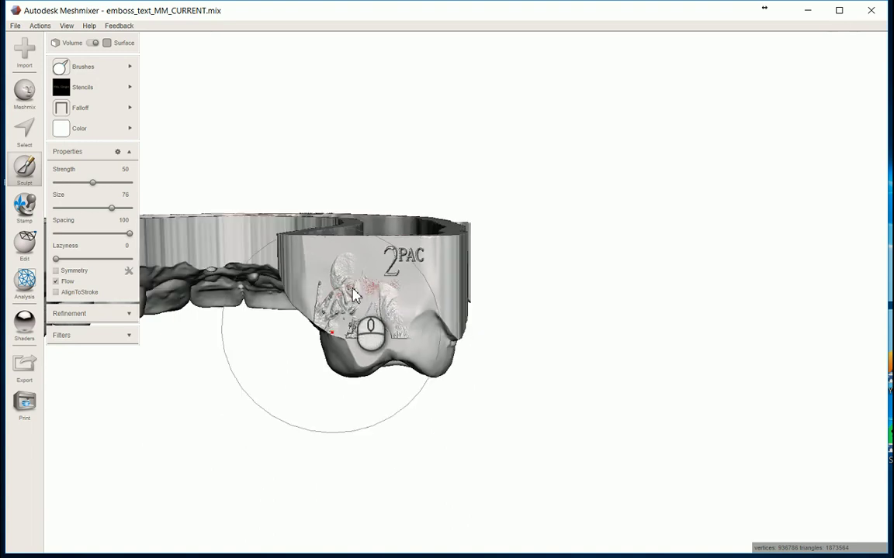
pyautogui.moveTo(353, 294)
pyautogui.mouseDown()
pyautogui.moveTo(393, 306)
pyautogui.moveTo(423, 283)
pyautogui.moveTo(411, 295)
pyautogui.moveTo(391, 286)
pyautogui.moveTo(366, 324)
pyautogui.moveTo(351, 295)
pyautogui.moveTo(374, 308)
pyautogui.moveTo(361, 308)
pyautogui.moveTo(373, 324)
pyautogui.moveTo(368, 305)
pyautogui.mouseUp()
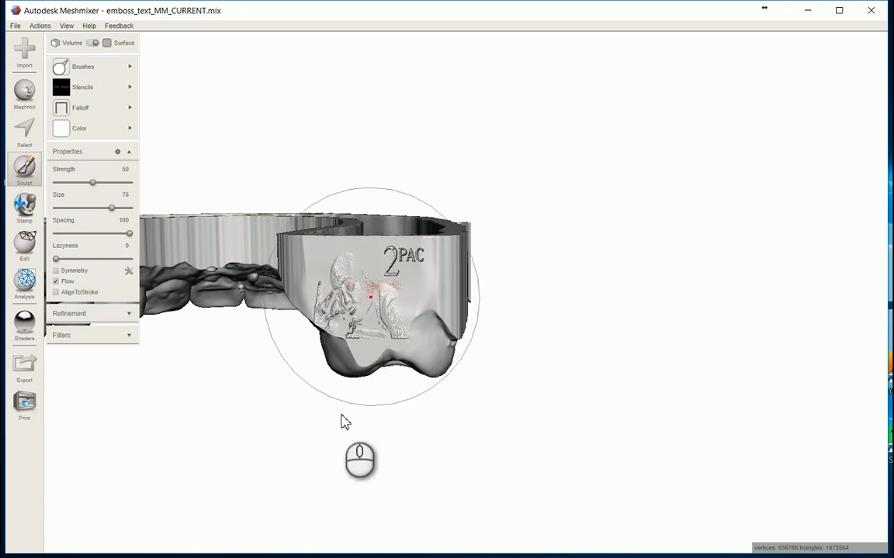
pyautogui.click(372, 371)
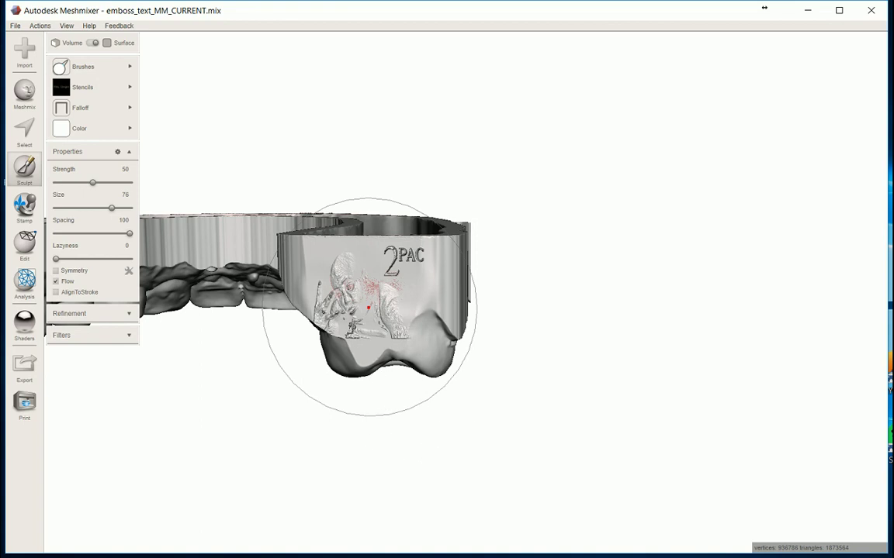
# Switch to tray1.png in paint.net and create a new blank 500 × 500 image.
pyautogui.moveTo(452, 557)
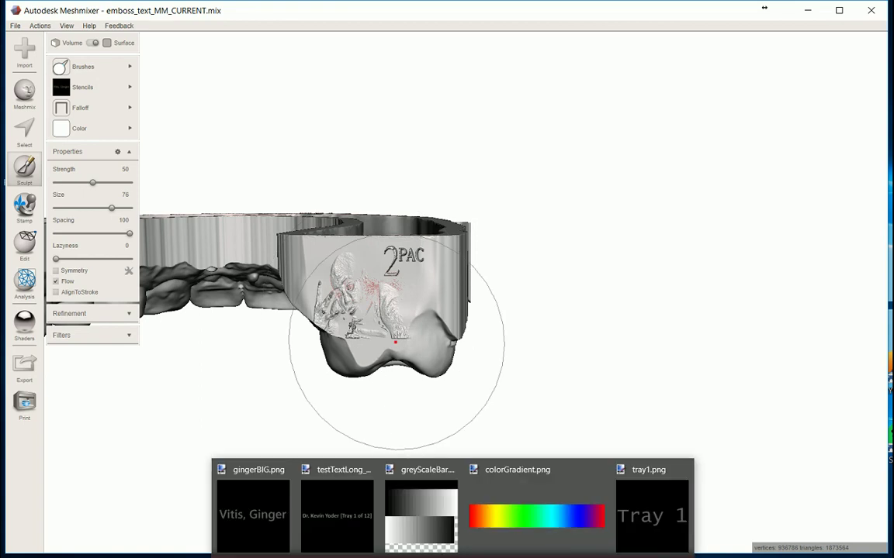
pyautogui.click(640, 528)
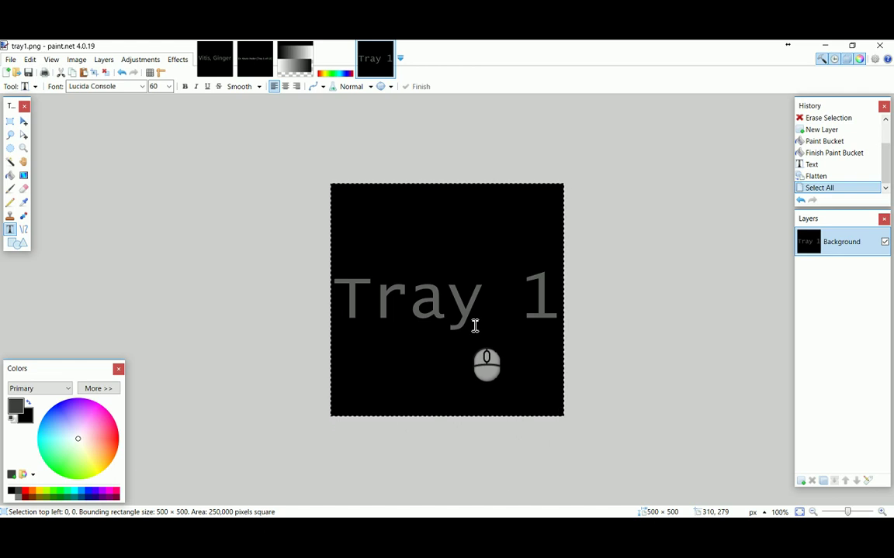
pyautogui.hotkey('ctrl', 'a')
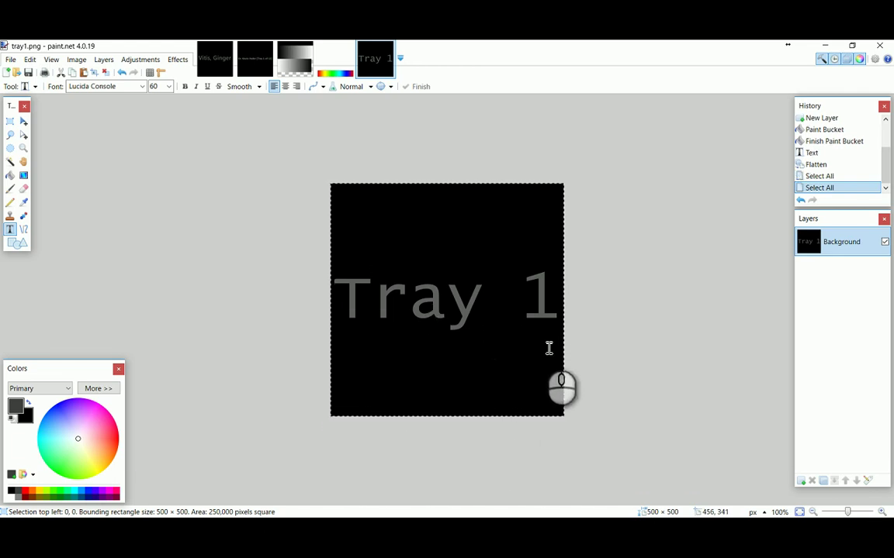
pyautogui.hotkey('ctrl', 'n')
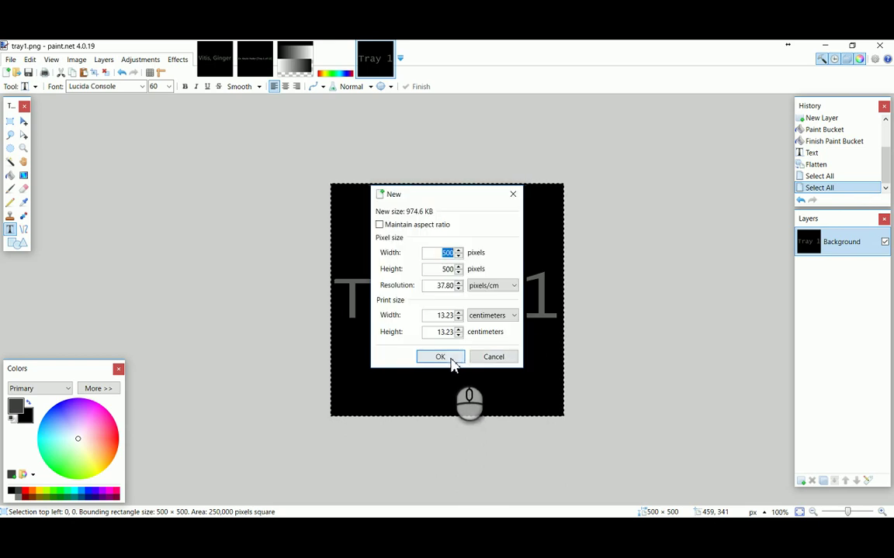
pyautogui.click(450, 362)
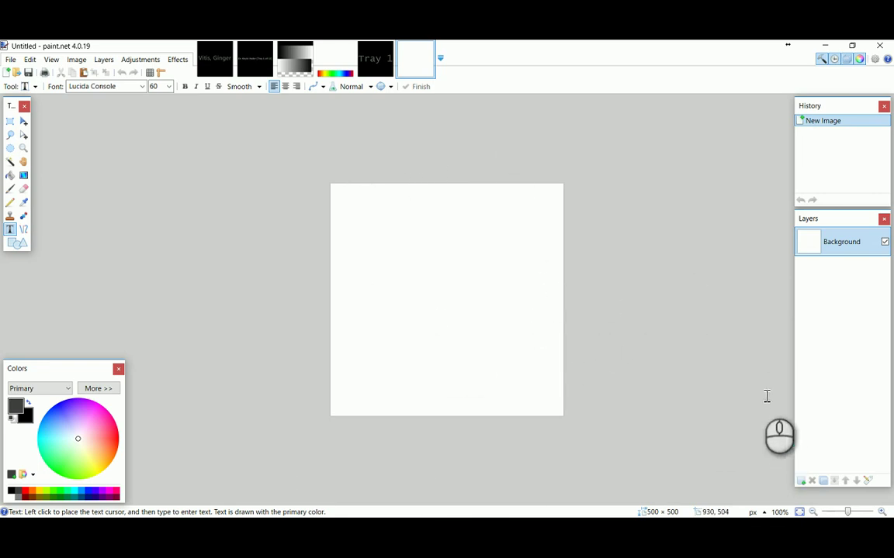
# Fill the canvas solid black with the Paint Bucket, then swap to dark grey for the Text tool.
pyautogui.click(802, 481)
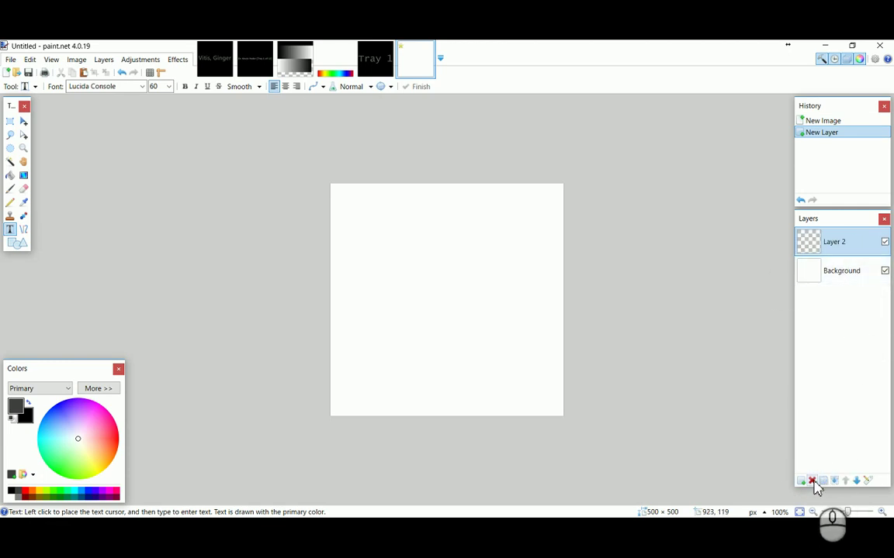
pyautogui.click(812, 482)
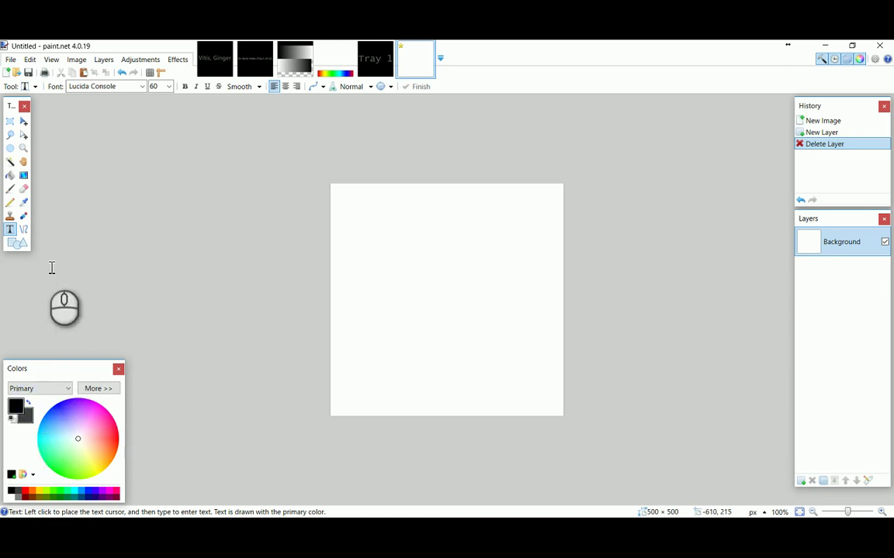
pyautogui.click(10, 175)
pyautogui.click(457, 307)
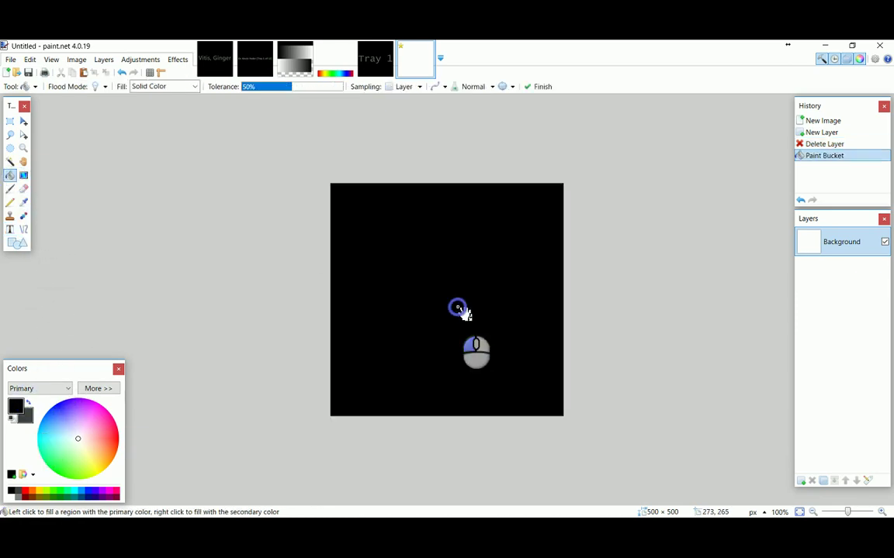
pyautogui.click(10, 230)
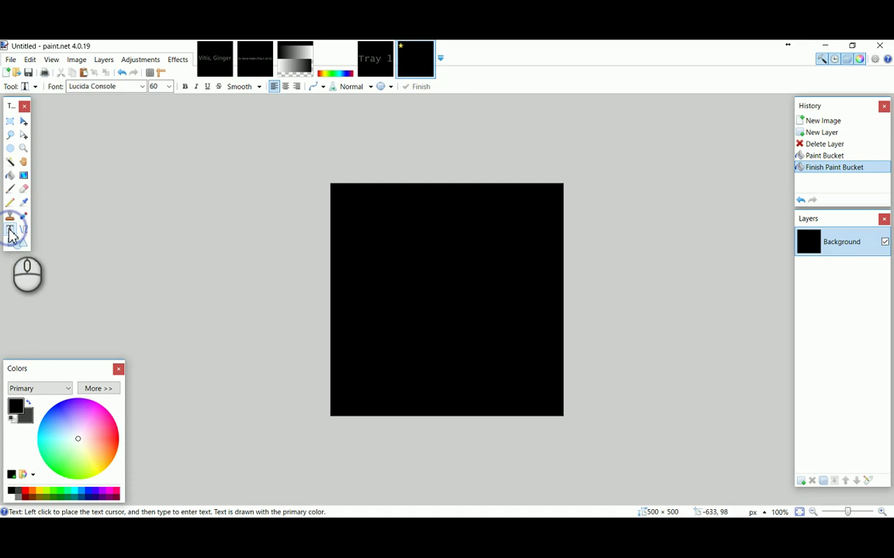
pyautogui.click(29, 405)
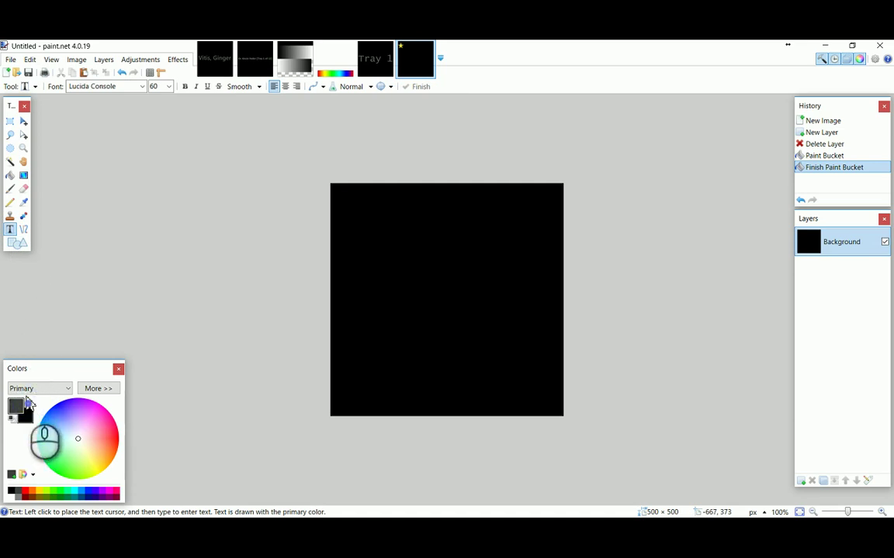
# Write 'LIVE TEST' on the black canvas and drag it to the centre.
pyautogui.click(348, 294)
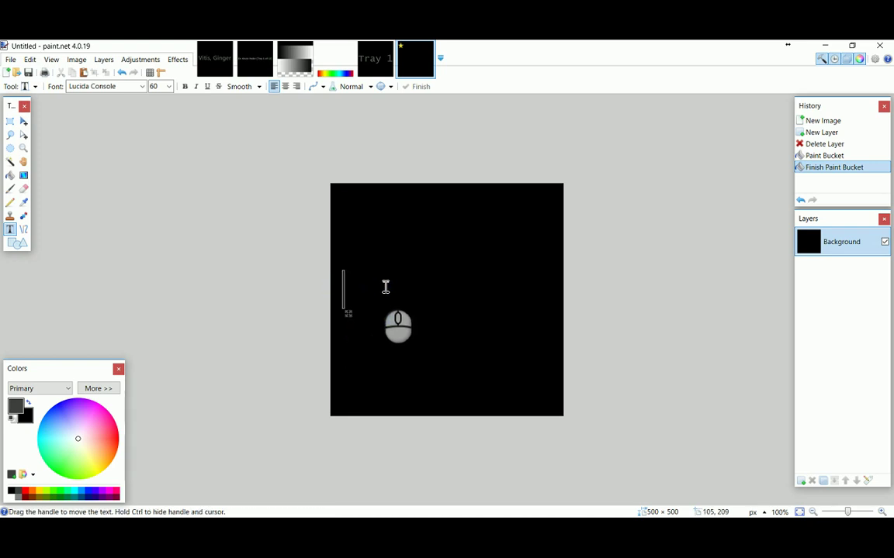
pyautogui.write('LIVE TEST')
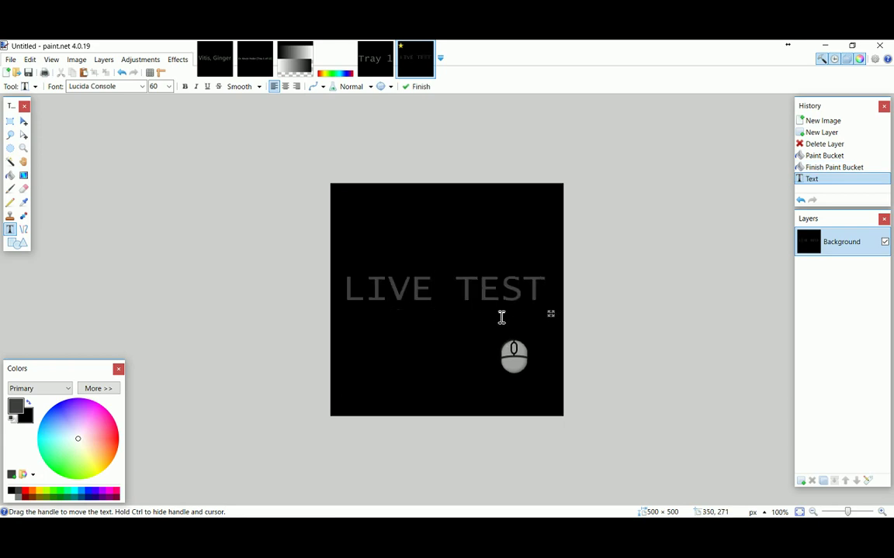
pyautogui.moveTo(553, 314); pyautogui.dragTo(560, 333)
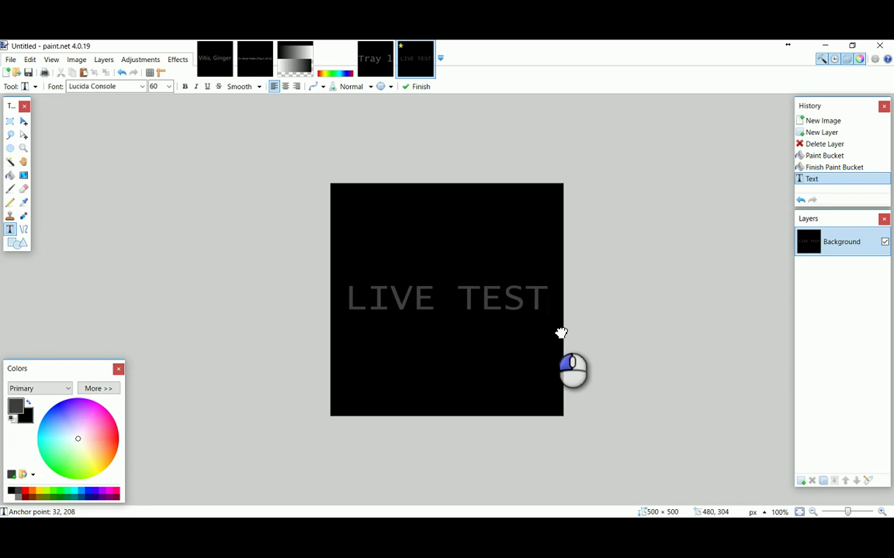
pyautogui.moveTo(560, 332); pyautogui.dragTo(558, 330)
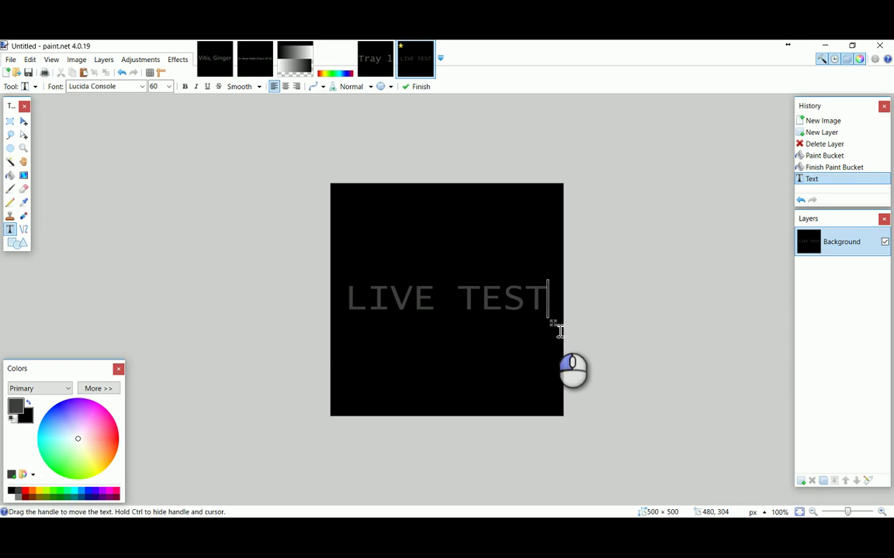
# Save the LIVE TEST image as liveTest.png, accepting the default PNG save settings.
pyautogui.click(11, 59)
pyautogui.click(51, 149)
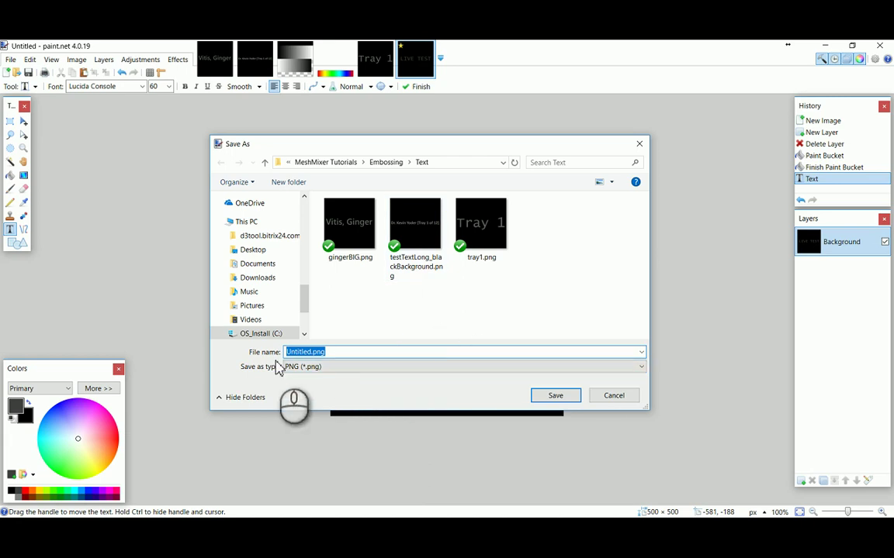
pyautogui.click(311, 354)
pyautogui.moveTo(313, 354); pyautogui.dragTo(264, 343)
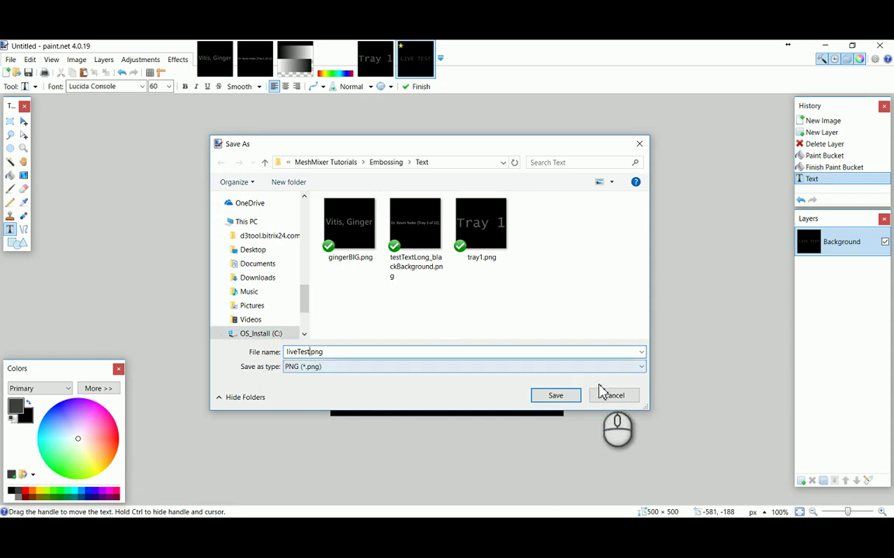
pyautogui.click(571, 399)
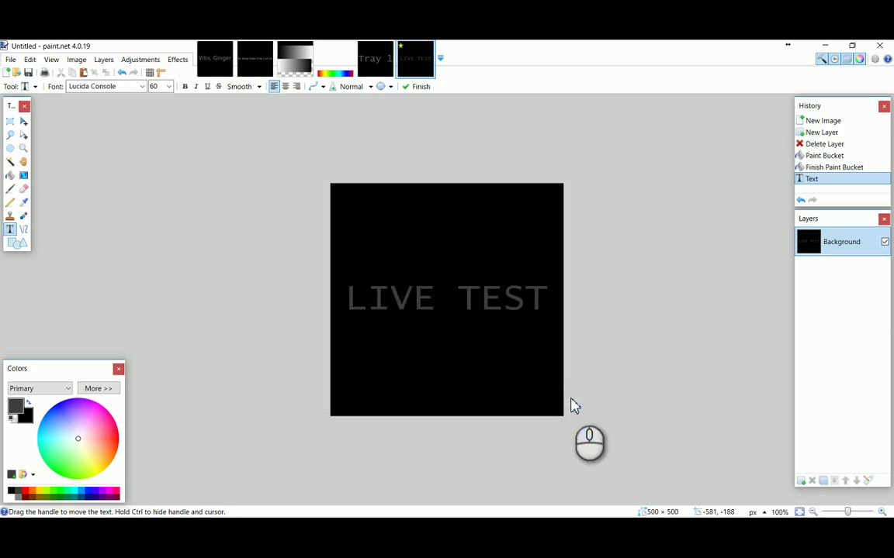
pyautogui.click(562, 390)
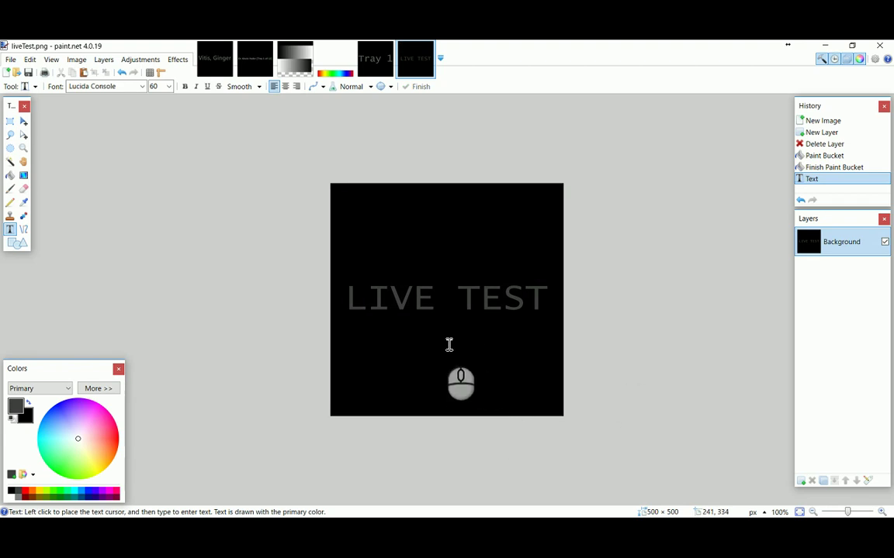
# Return to Meshmixer and zoom in straight-on to the inner wall behind the front teeth.
pyautogui.click(189, 533)
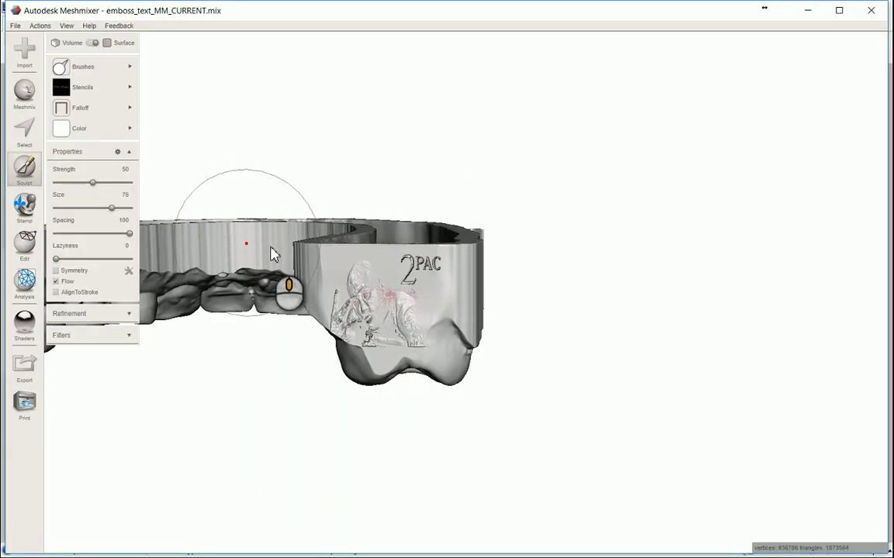
pyautogui.moveTo(231, 257); pyautogui.dragTo(363, 300, button='right')
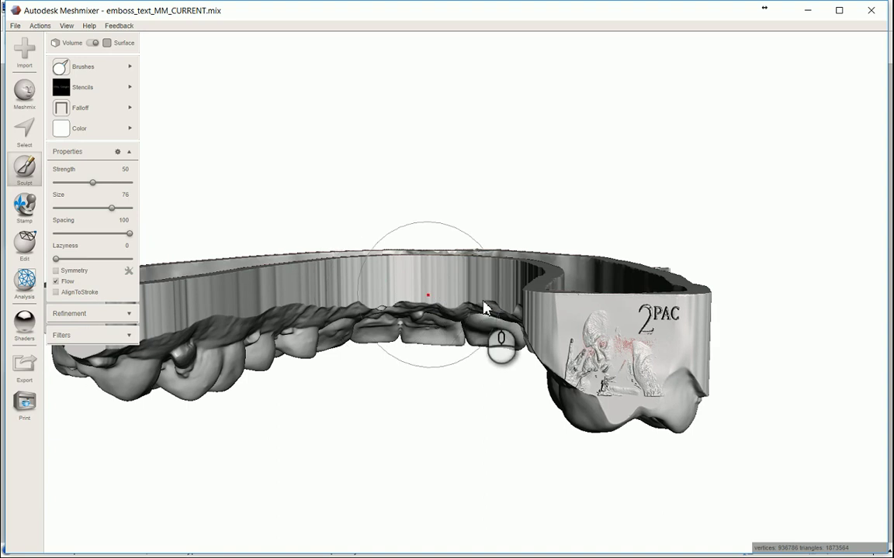
pyautogui.scroll(3, 486, 303)
pyautogui.moveTo(504, 290); pyautogui.dragTo(508, 296, button='right')
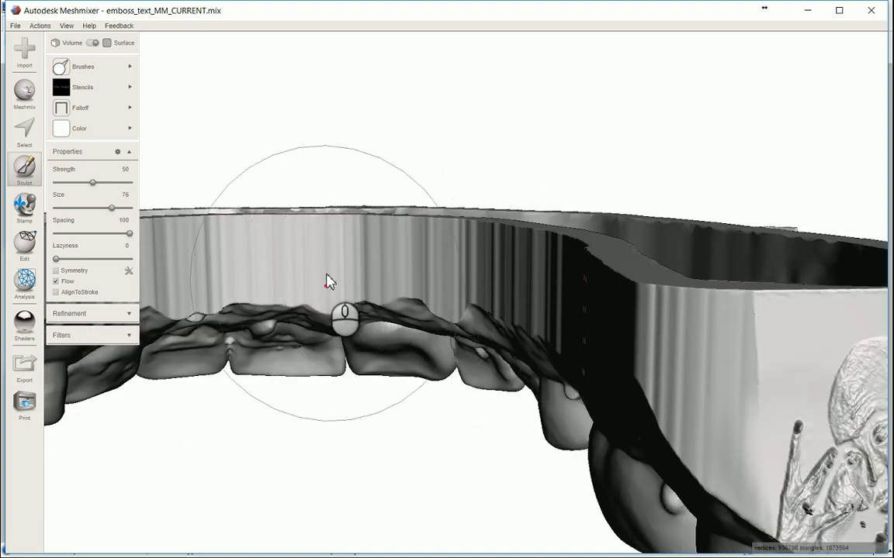
pyautogui.moveTo(332, 275); pyautogui.dragTo(338, 281, button='middle')
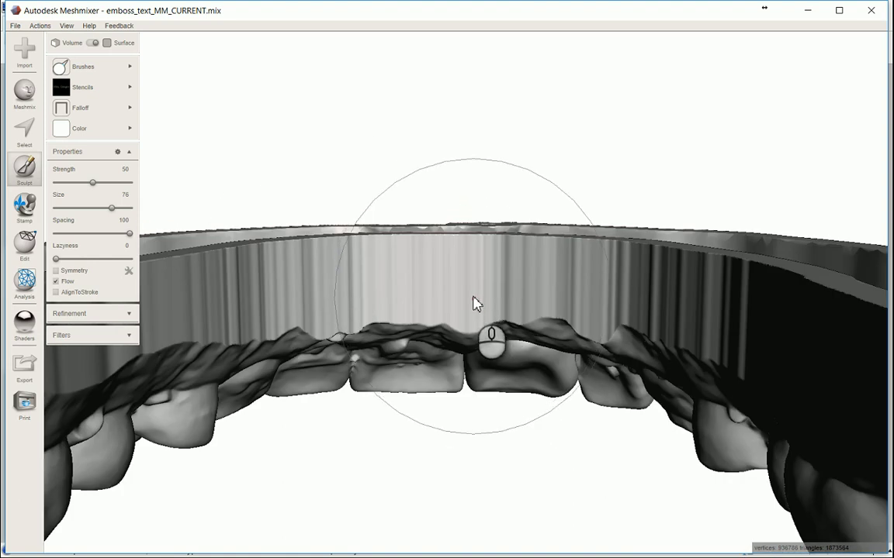
pyautogui.scroll(2, 481, 301)
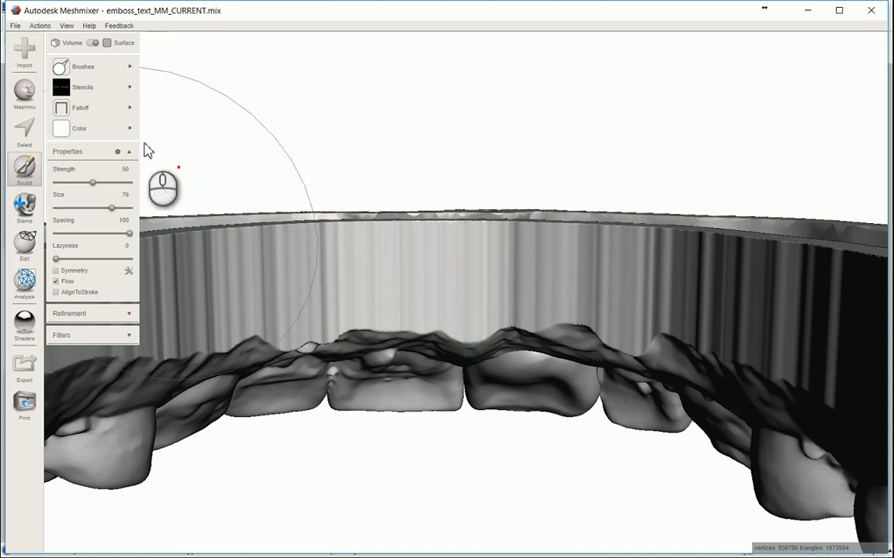
# Load liveTest.png from the Text folder as a new sculpt stencil.
pyautogui.click(120, 91)
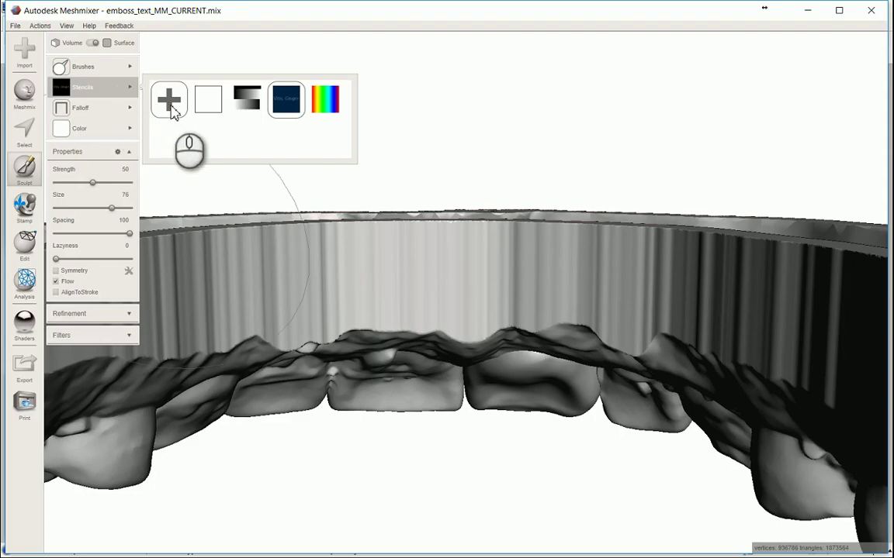
pyautogui.click(172, 100)
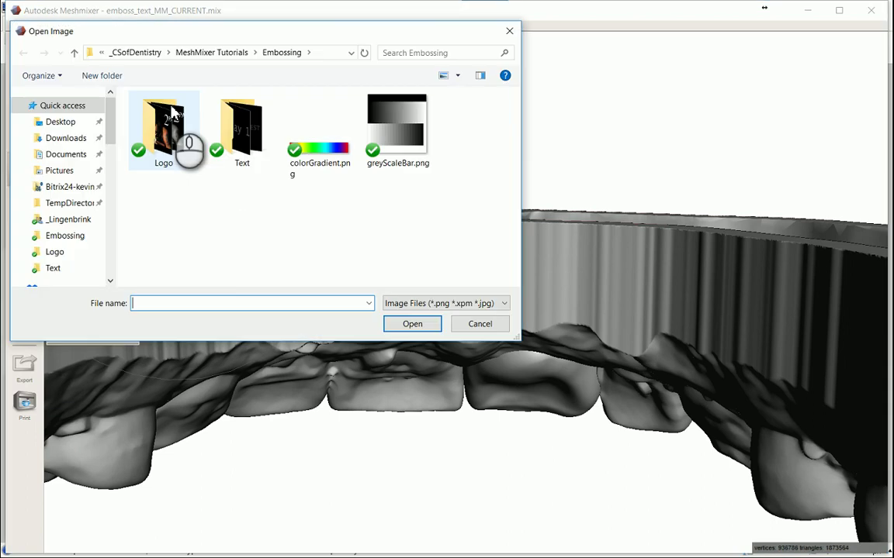
pyautogui.doubleClick(236, 128)
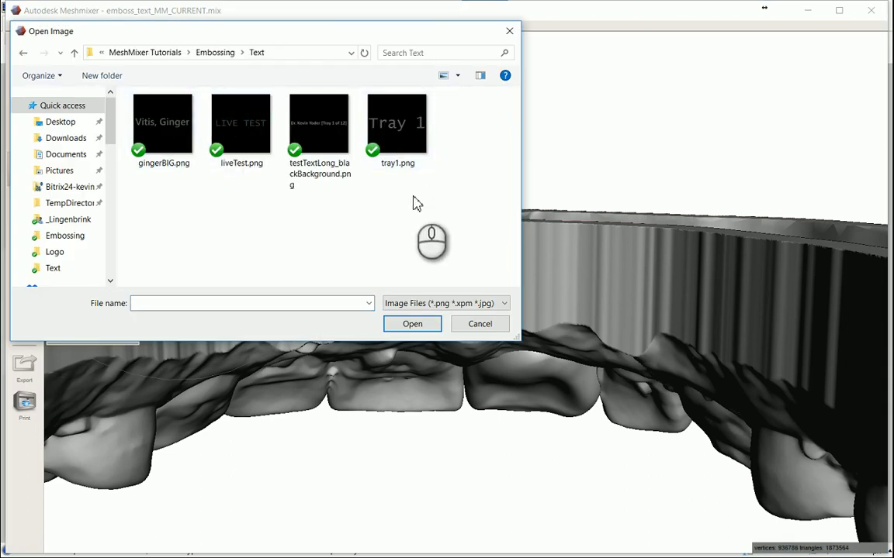
pyautogui.click(250, 150)
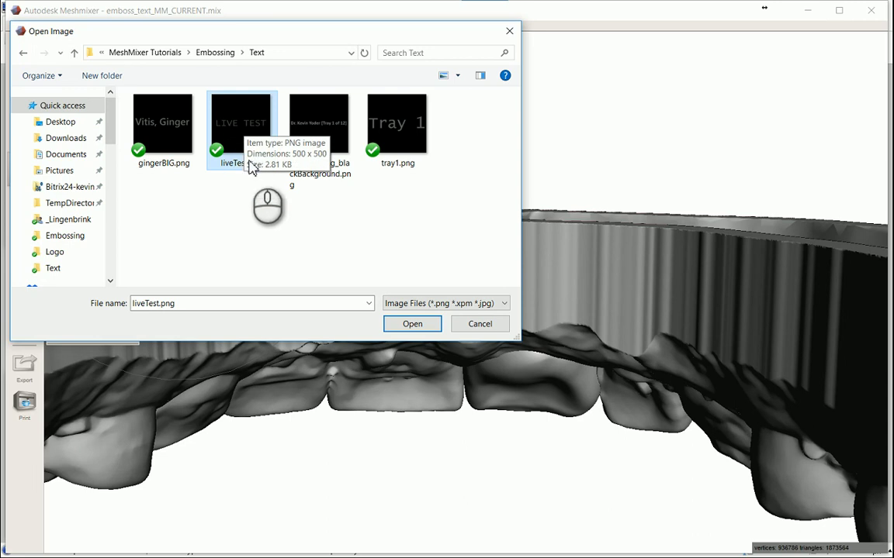
pyautogui.click(411, 324)
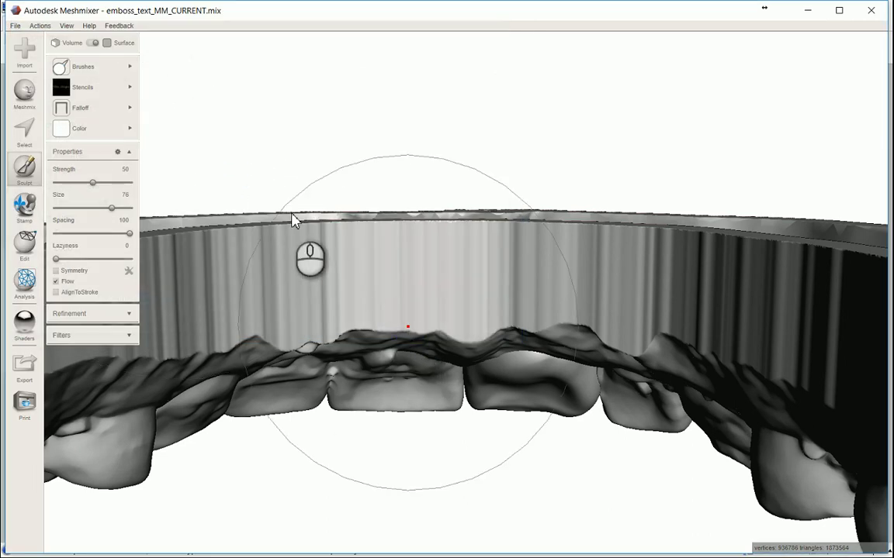
# Select the liveTest stencil and the DrawMax brush, then check its falloff and colour options.
pyautogui.click(130, 88)
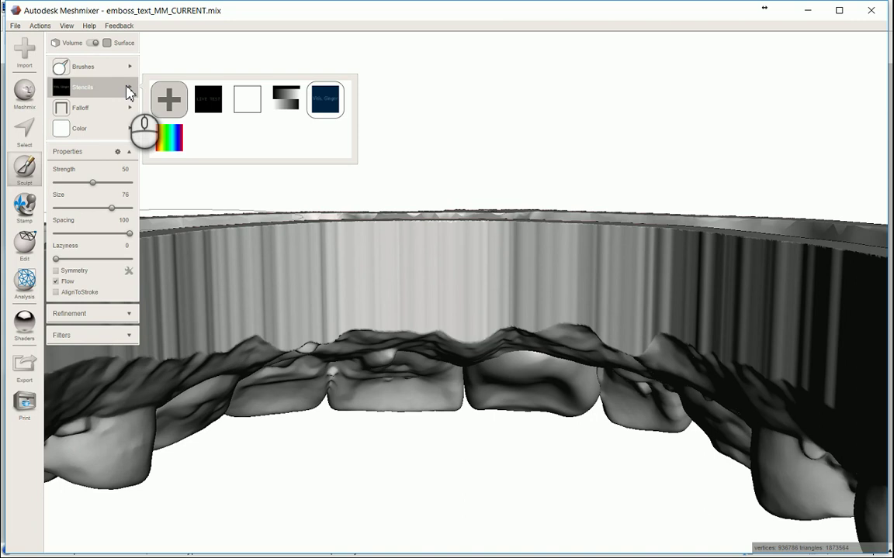
pyautogui.click(209, 101)
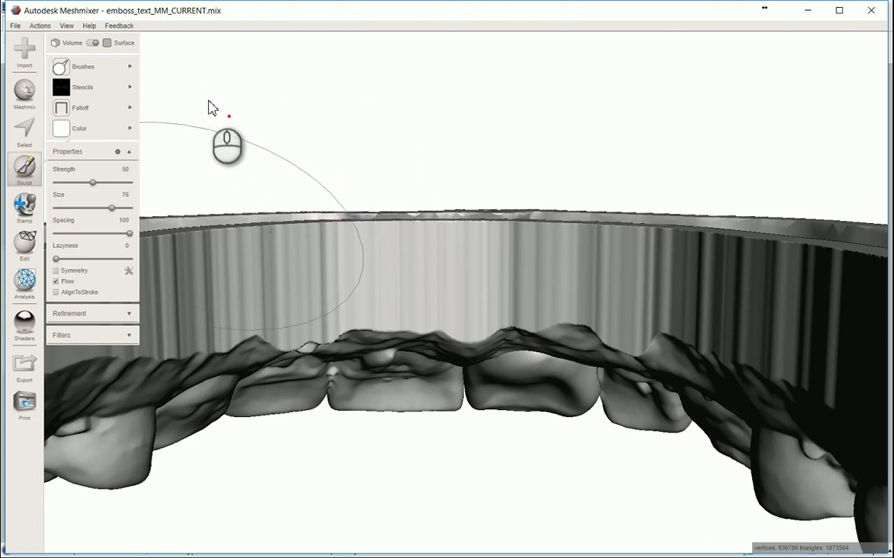
pyautogui.click(127, 70)
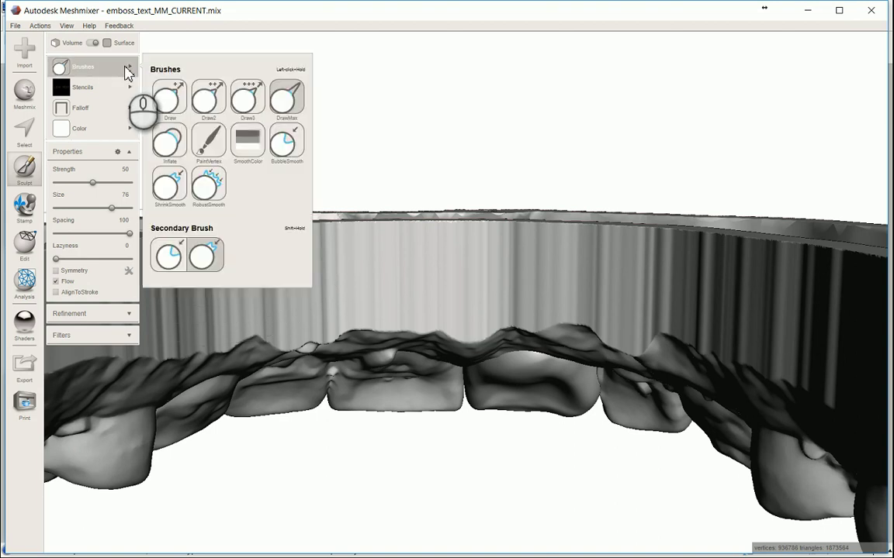
pyautogui.click(290, 104)
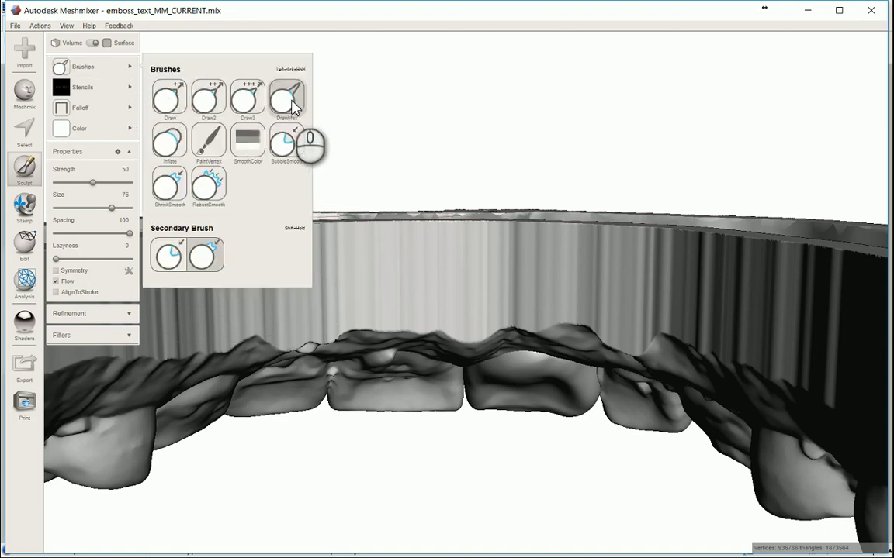
pyautogui.click(112, 114)
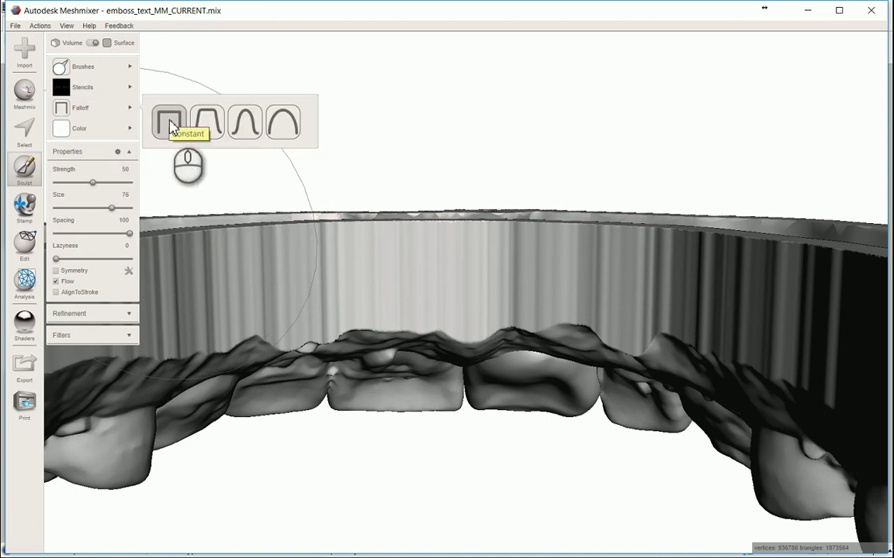
pyautogui.click(120, 129)
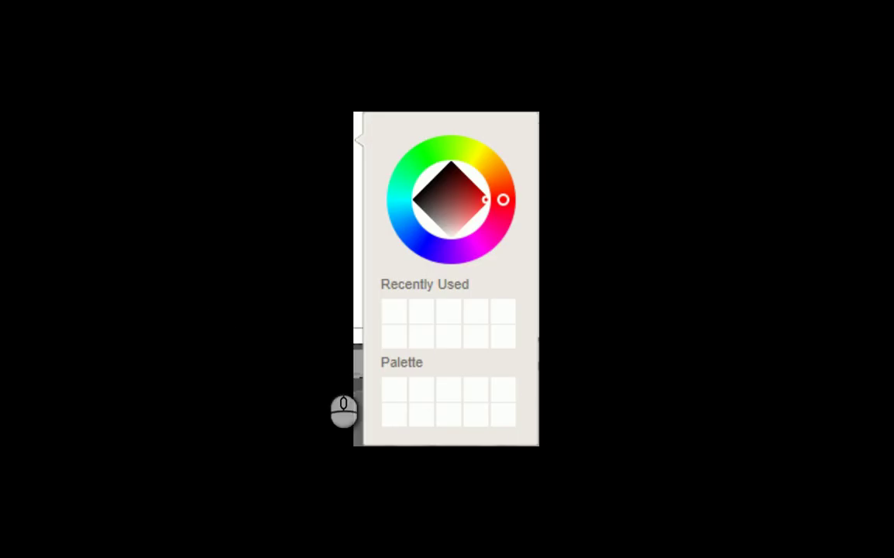
# Close the colour picker and expand the Refinement settings with refinement enabled.
pyautogui.click(658, 377)
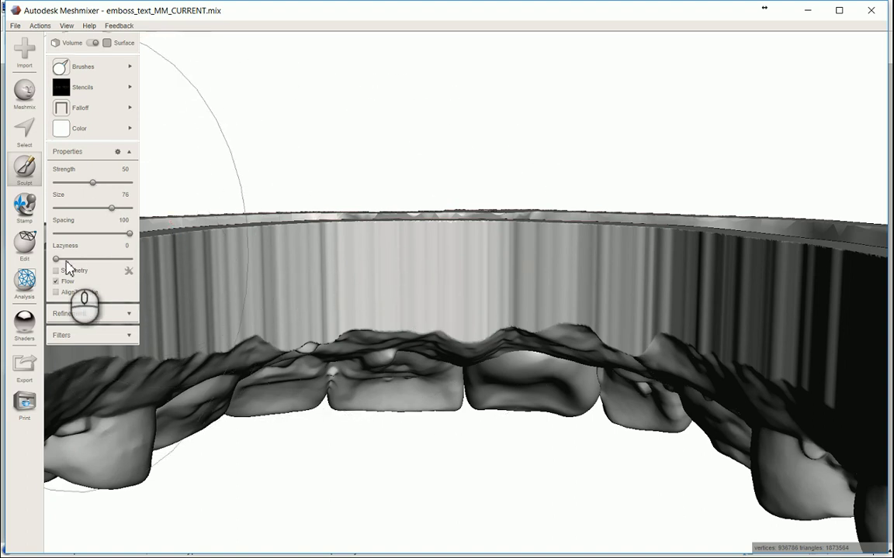
pyautogui.click(129, 315)
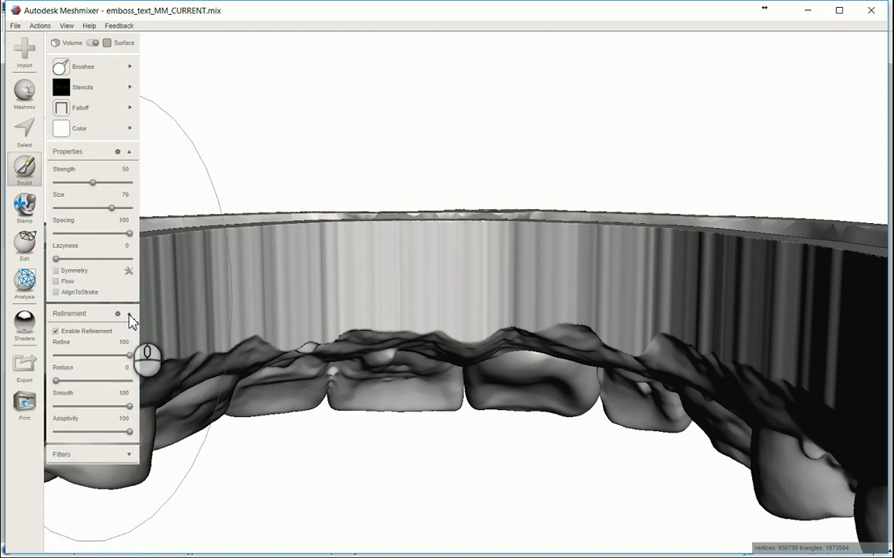
# Stamp LIVE TEST onto the inner wall behind the front teeth and orbit to inspect it.
pyautogui.click(458, 286)
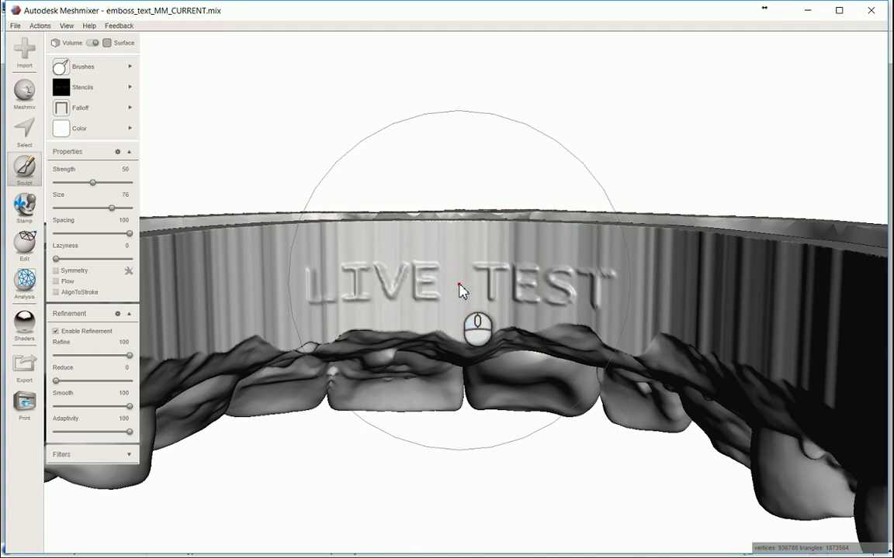
pyautogui.scroll(-2, 432, 324)
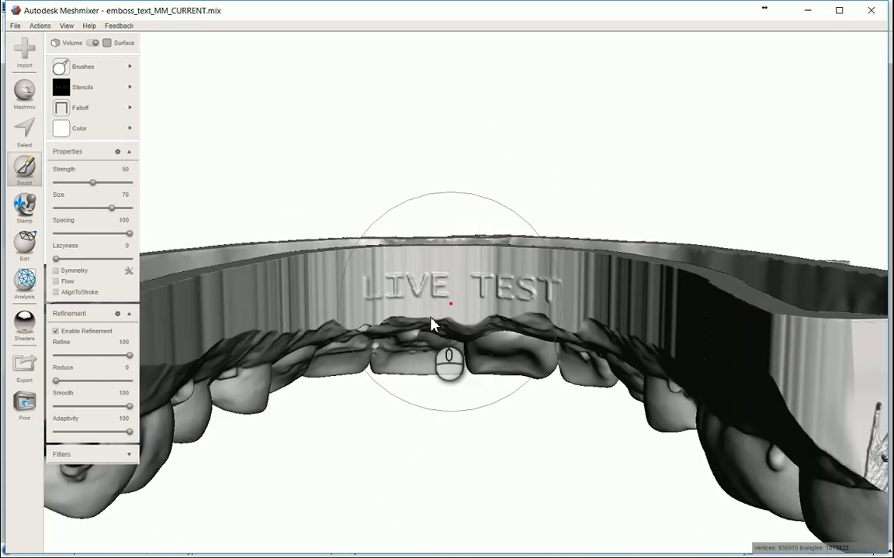
pyautogui.moveTo(430, 349)
pyautogui.mouseDown(button='right')
pyautogui.moveTo(434, 318)
pyautogui.moveTo(415, 371)
pyautogui.moveTo(442, 282)
pyautogui.moveTo(393, 282)
pyautogui.mouseUp(button='right')
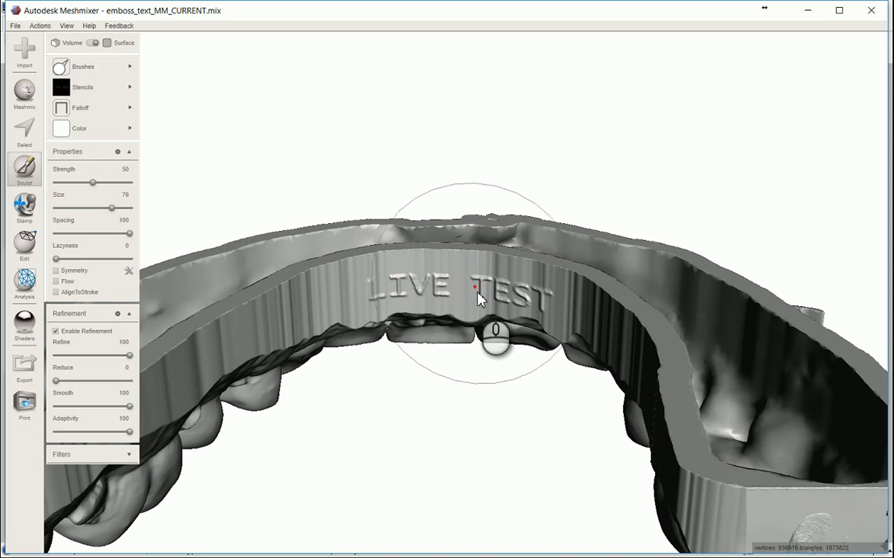
pyautogui.moveTo(463, 310); pyautogui.dragTo(465, 279, button='right')
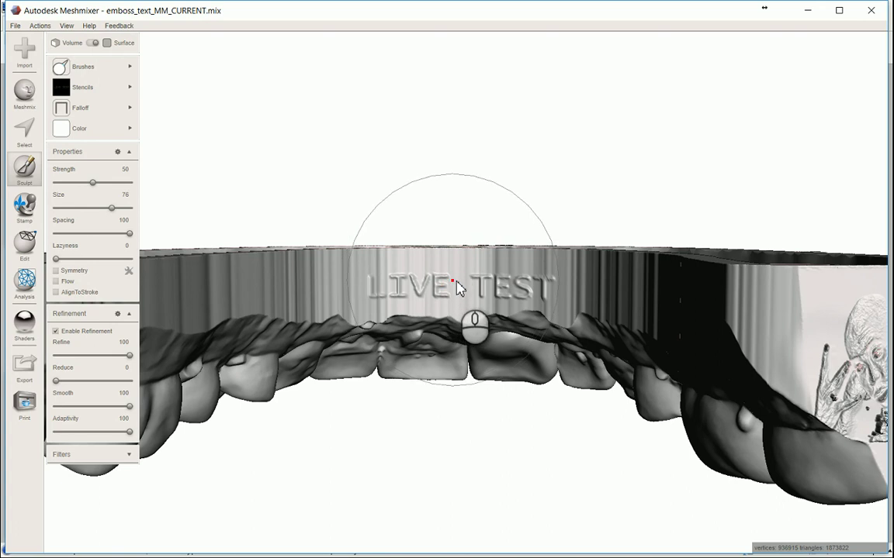
pyautogui.moveTo(451, 294); pyautogui.dragTo(464, 291, button='right')
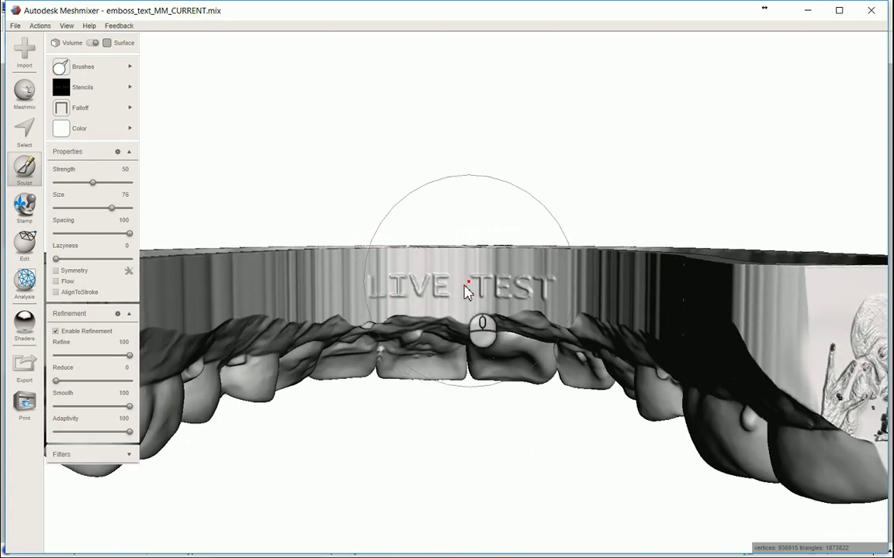